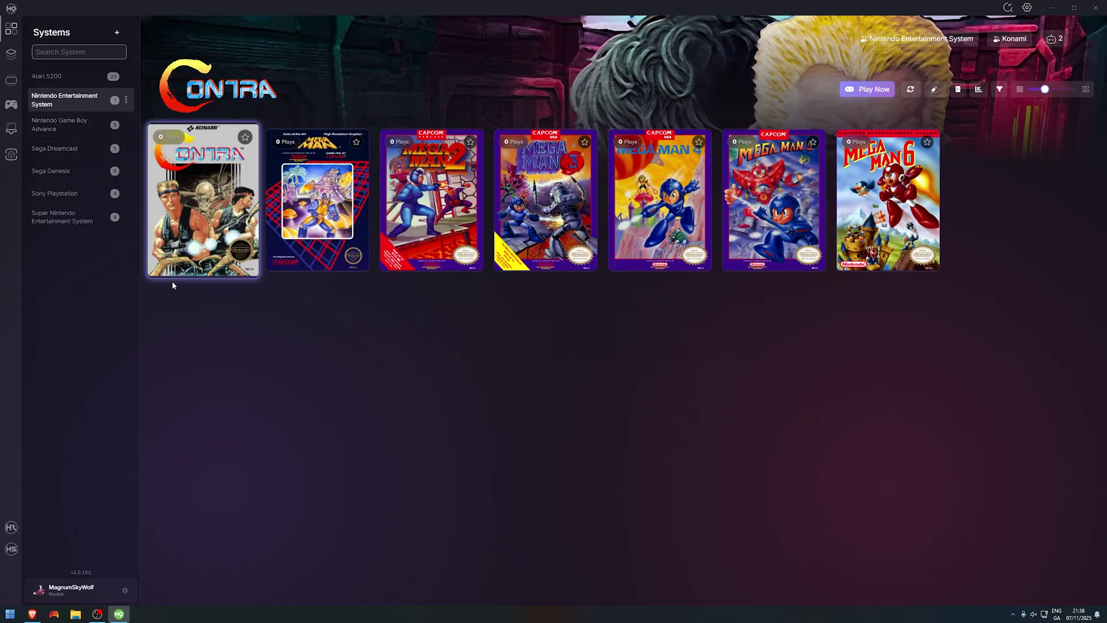
Open the HyperTheme website and look over its theme listings, categories and media types
mouse_move(179, 275)
click(11, 527)
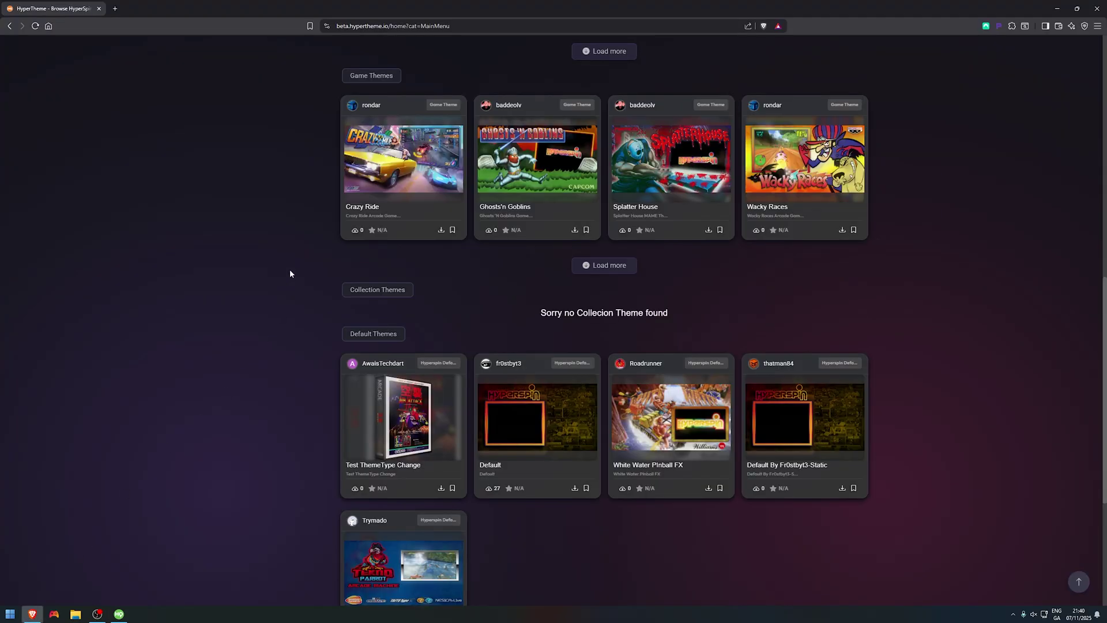
scroll(299, 387, up, 10)
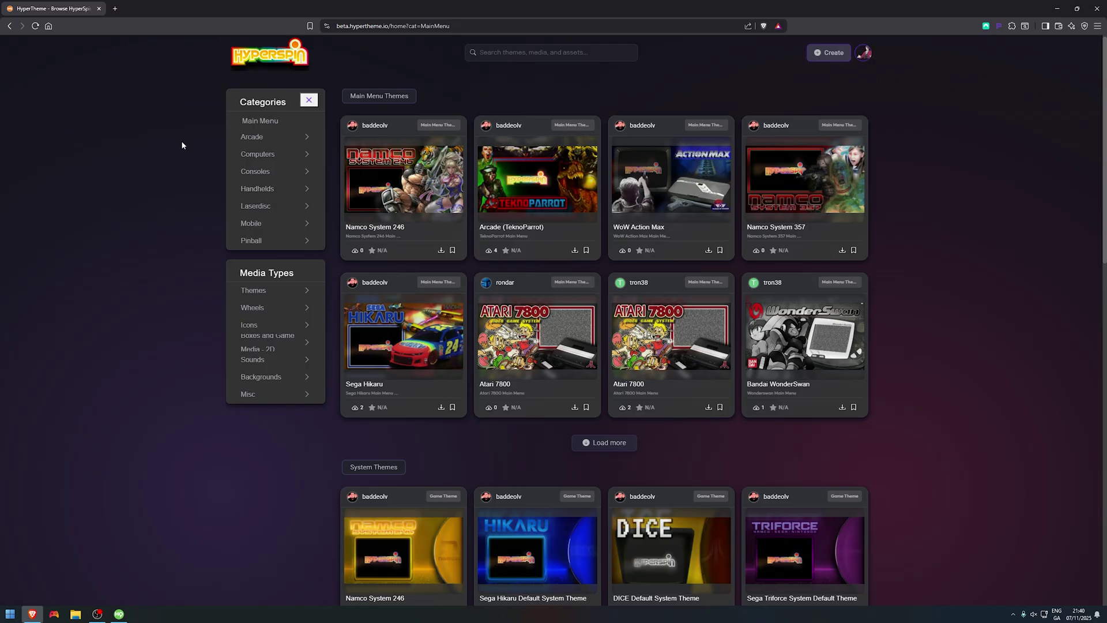
scroll(189, 211, down, 2)
scroll(225, 263, up, 2)
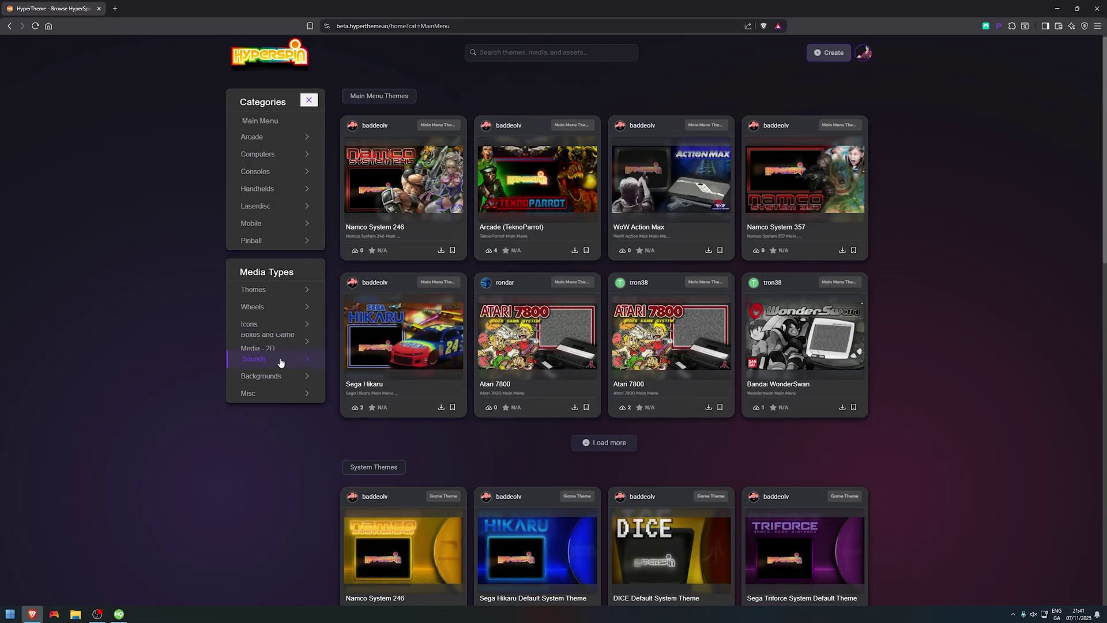
Switch to HyperHQ and review the media for Default, Atari 5200 and Super Nintendo, ending on the Atari 5200 main menu theme
click(119, 613)
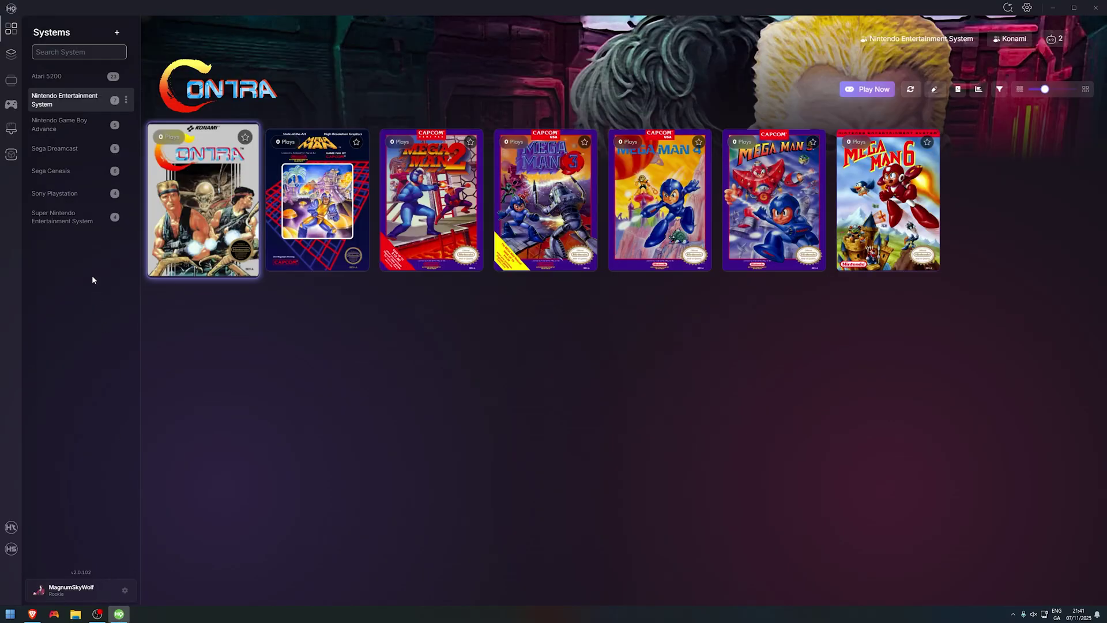
click(11, 128)
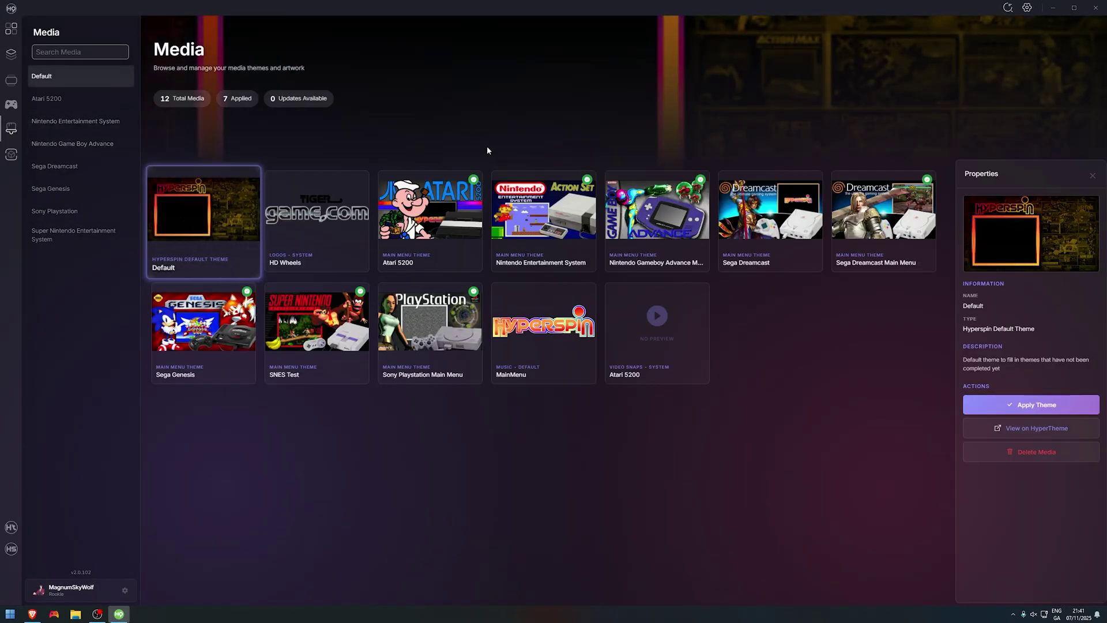
click(80, 99)
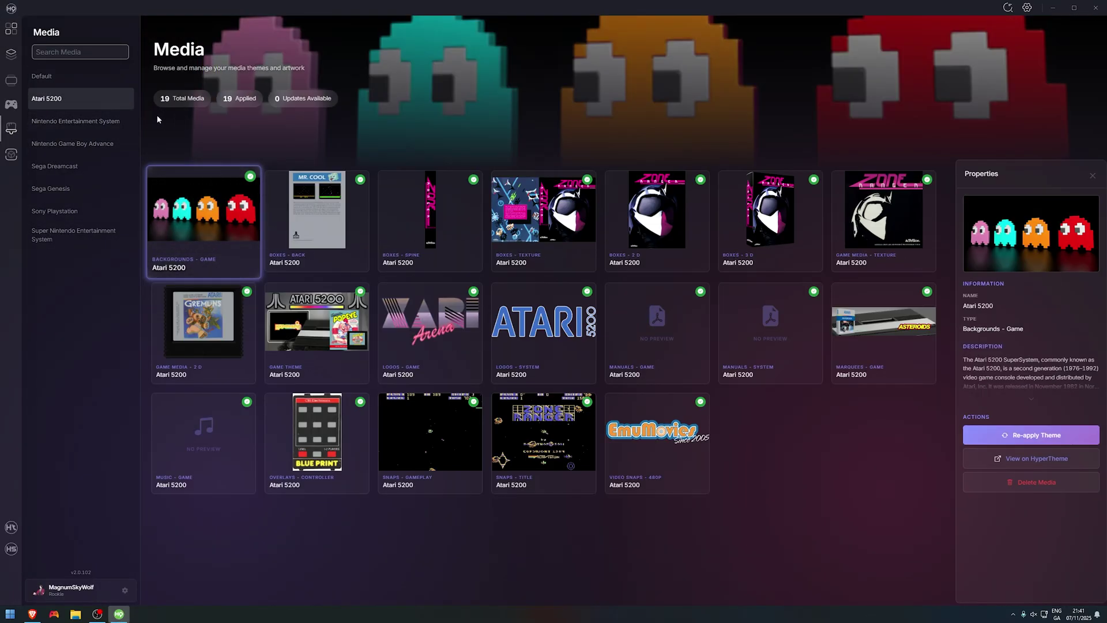
click(124, 79)
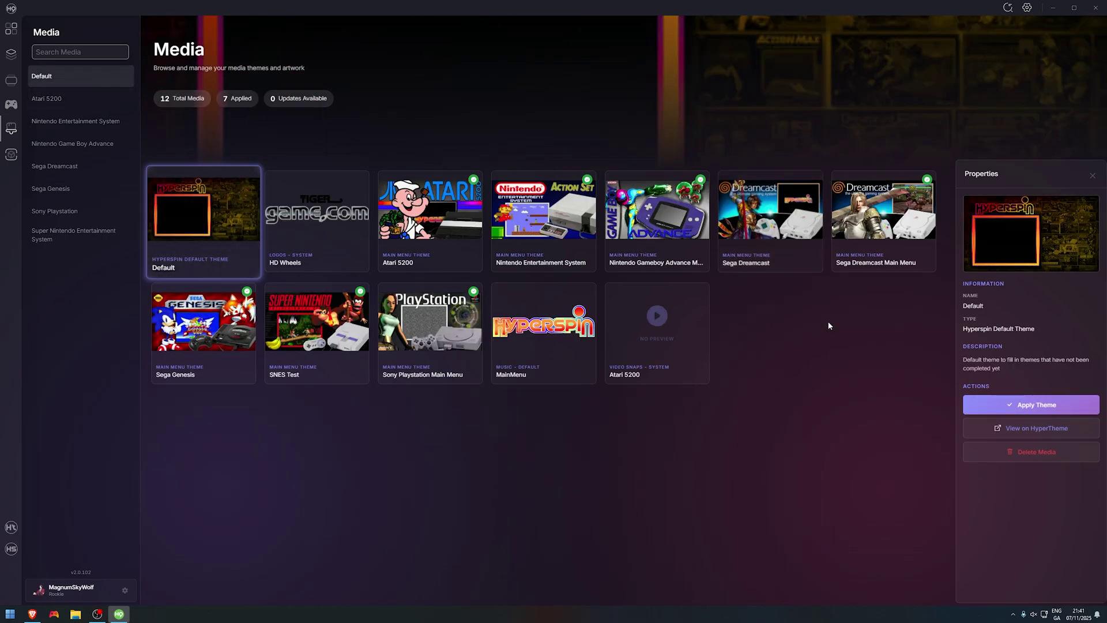
click(38, 236)
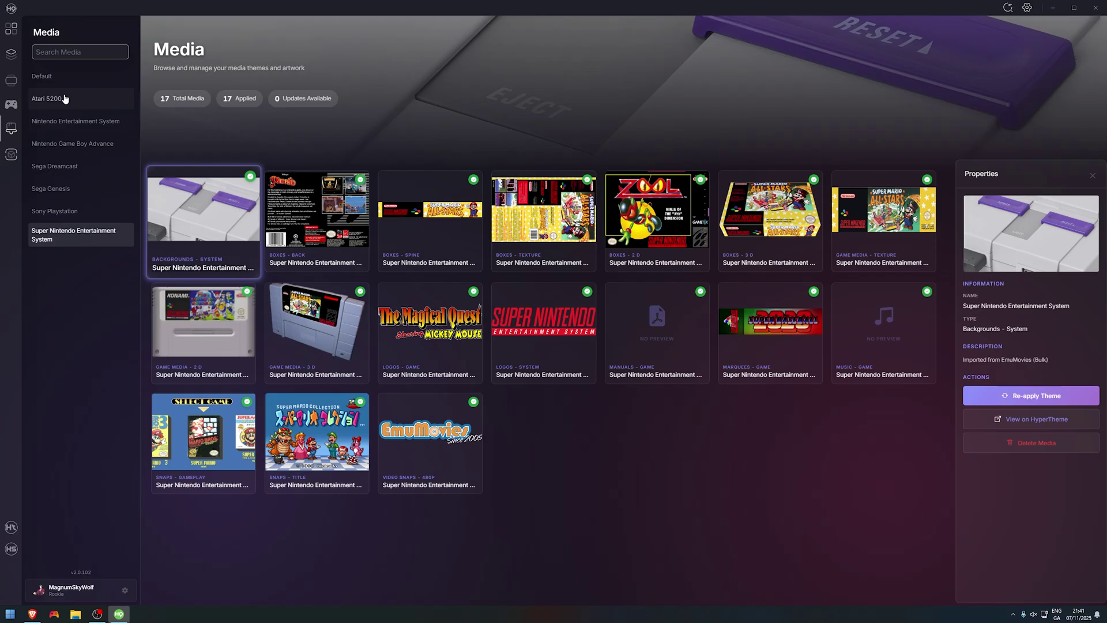
click(50, 77)
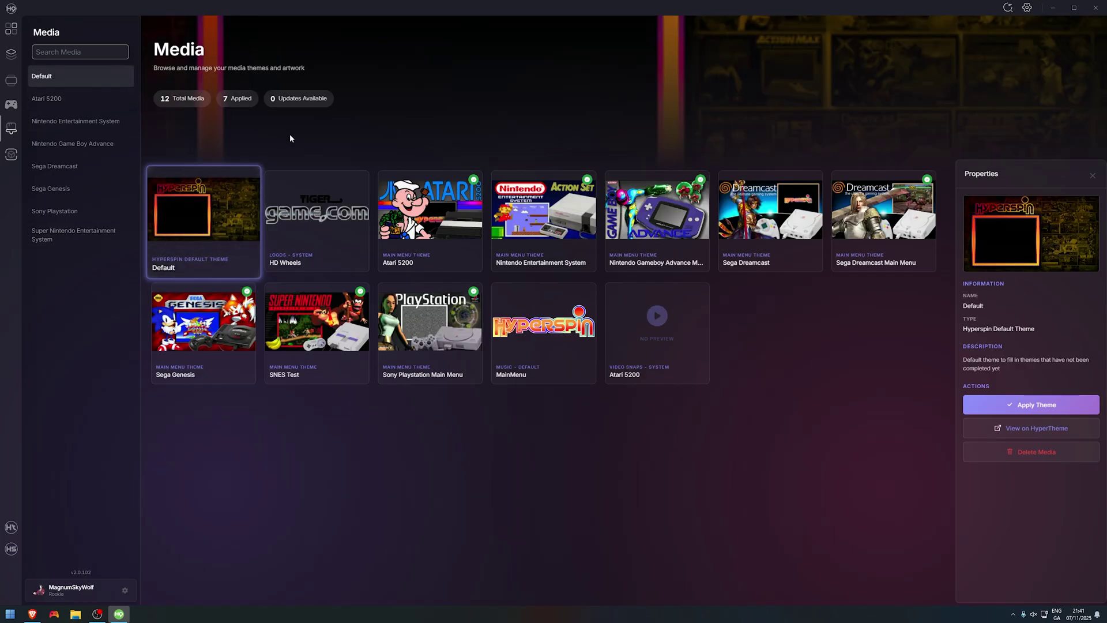
click(430, 193)
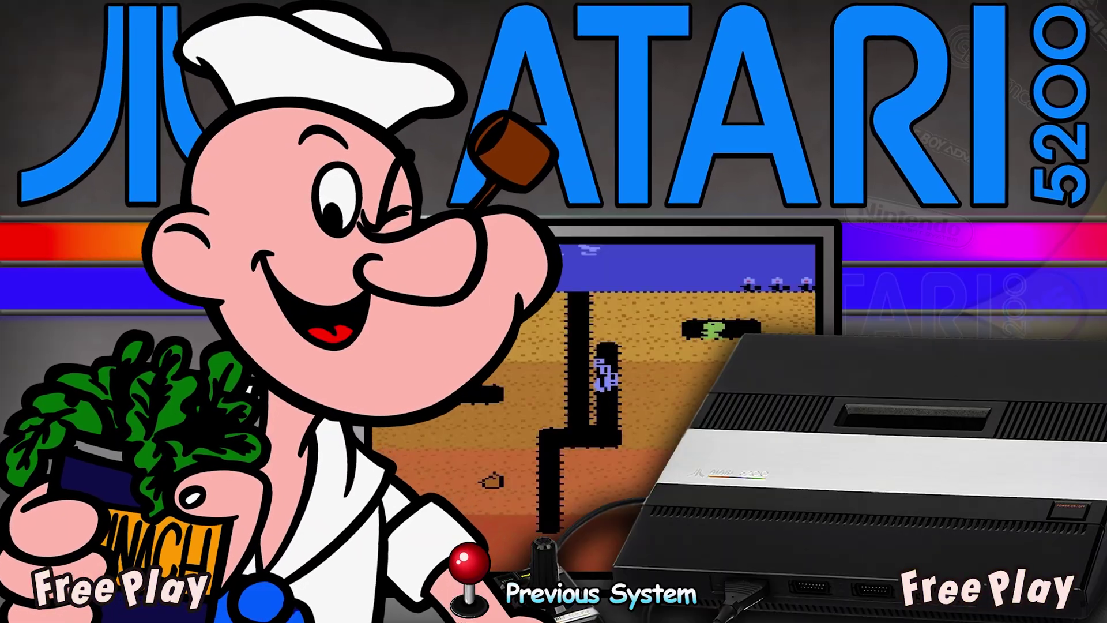
Browse the HyperSpin system wheel to Game Boy Advance and enter its game list
key(Escape)
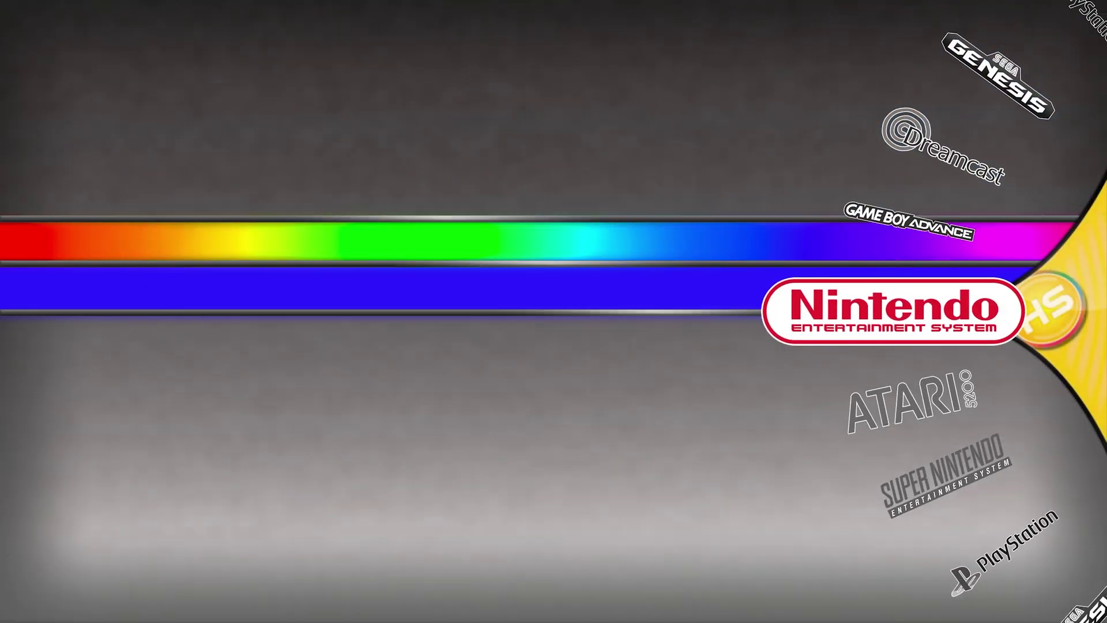
key(Down)
key(Down)
key(Down)
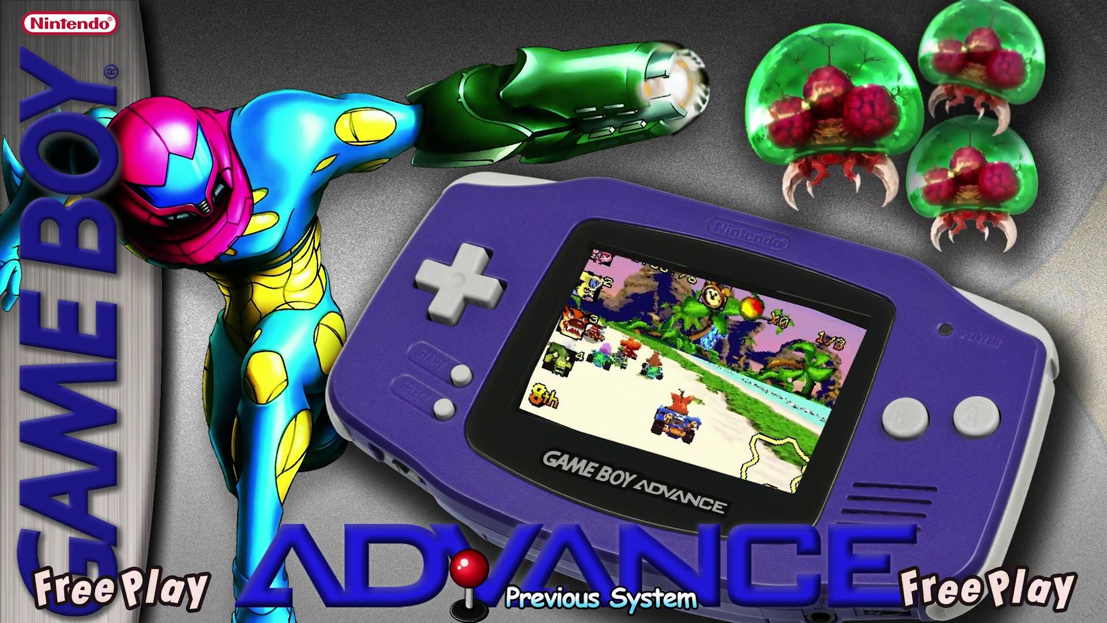
key(Return)
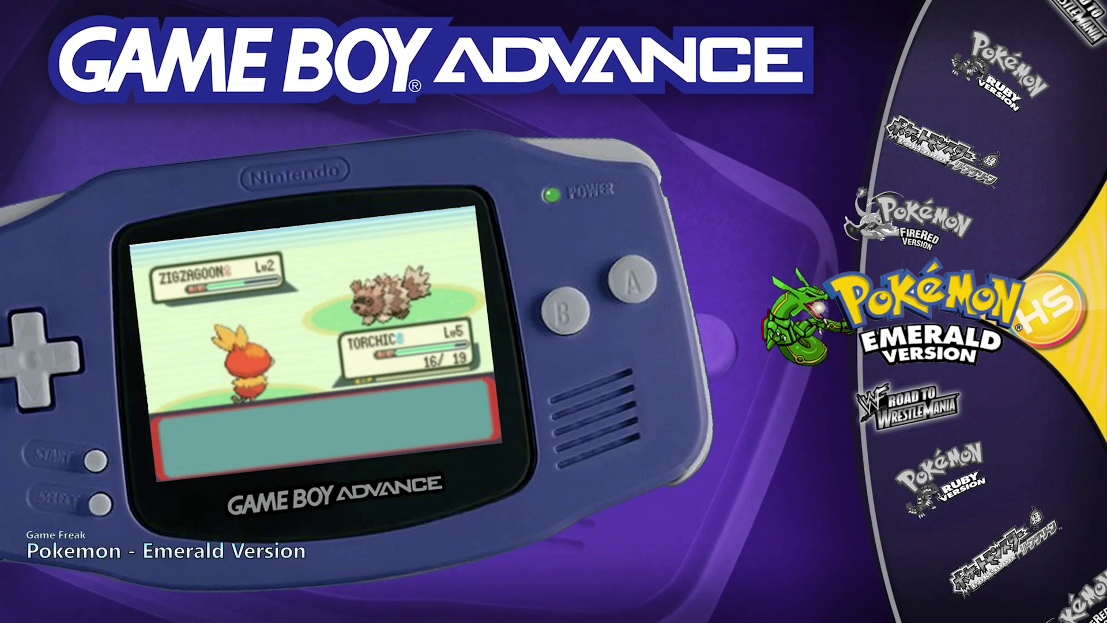
Browse the Game Boy Advance game wheel through the Pokemon and WWF titles, and return to the system wheel
key(Up)
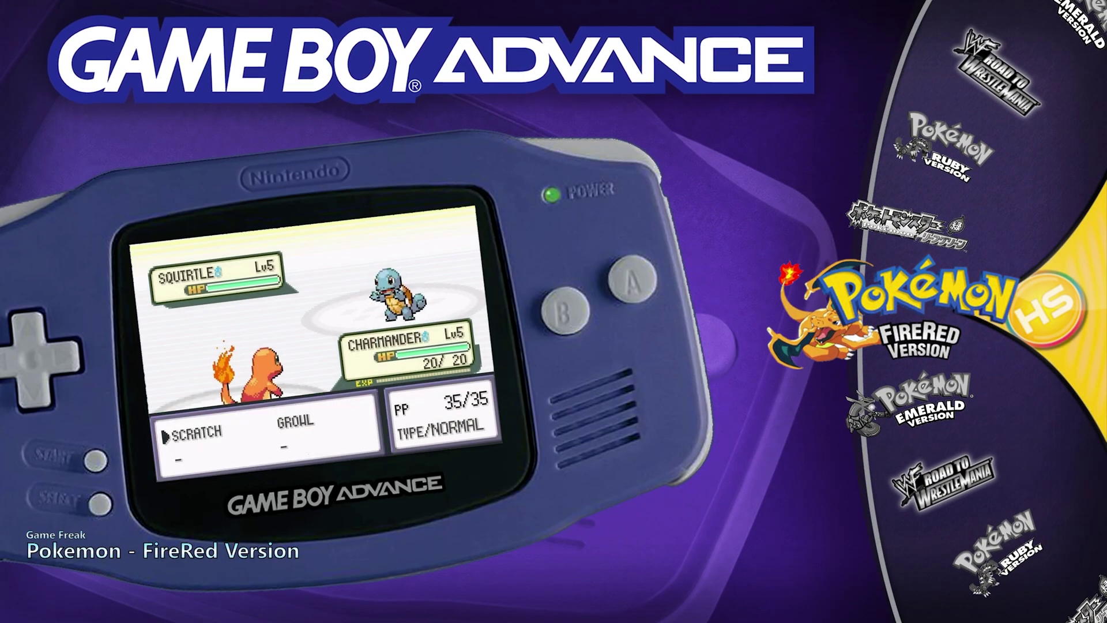
key(Up)
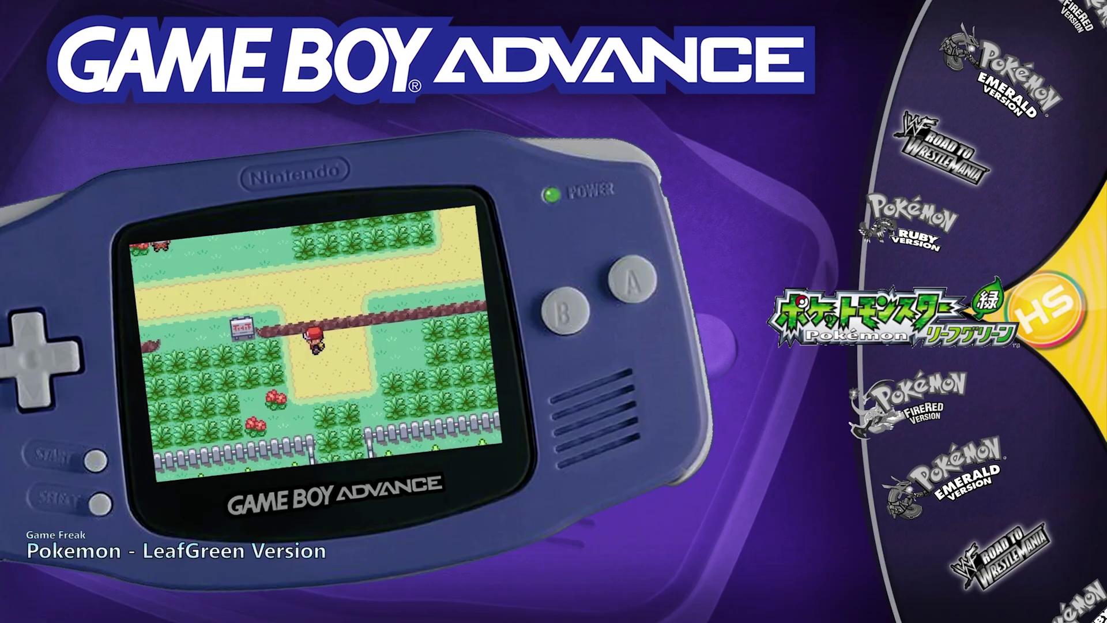
key(Up)
key(Up)
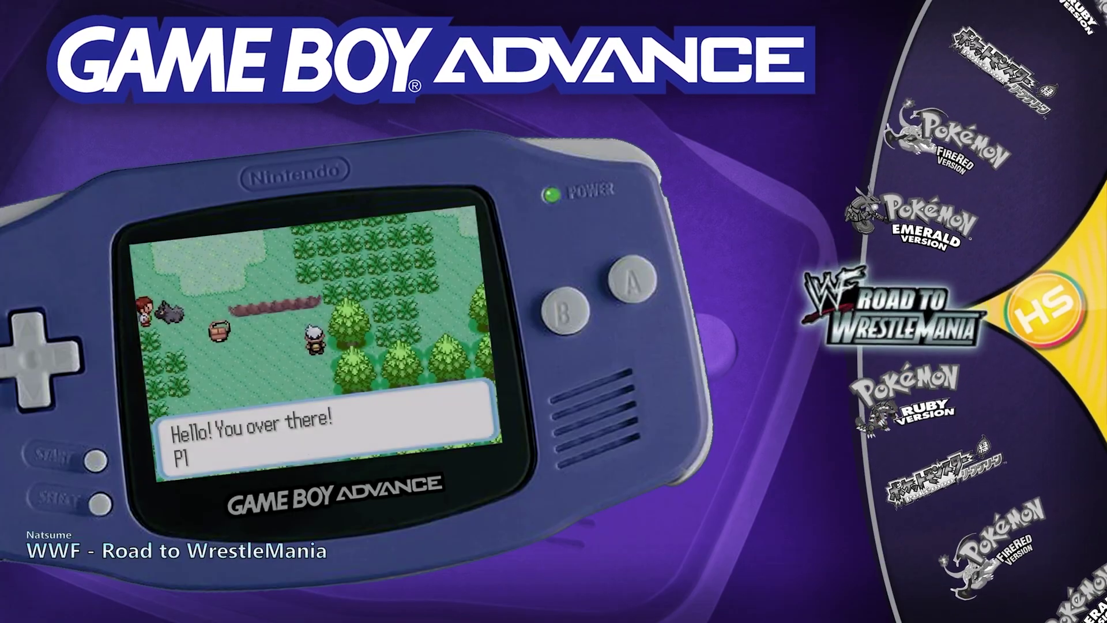
key(Up)
key(Up)
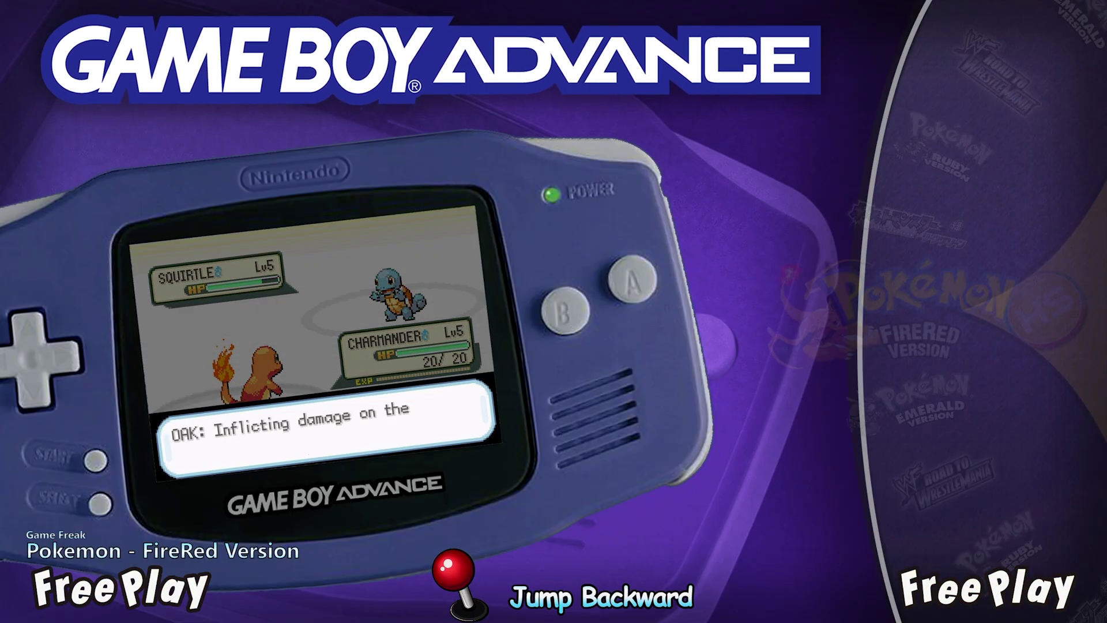
key(Down)
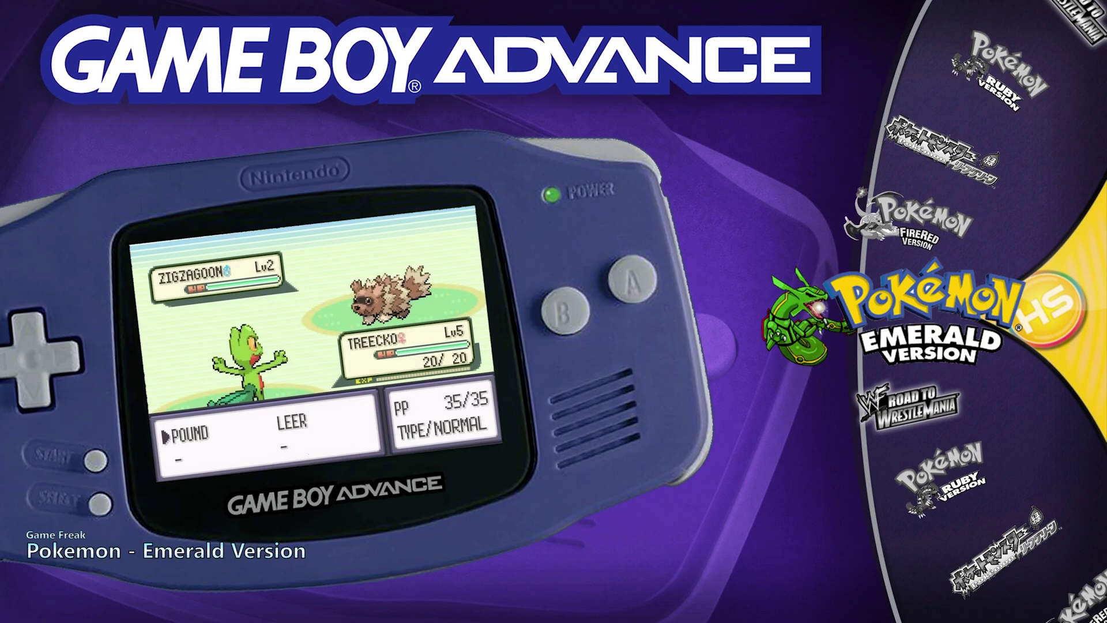
key(Down)
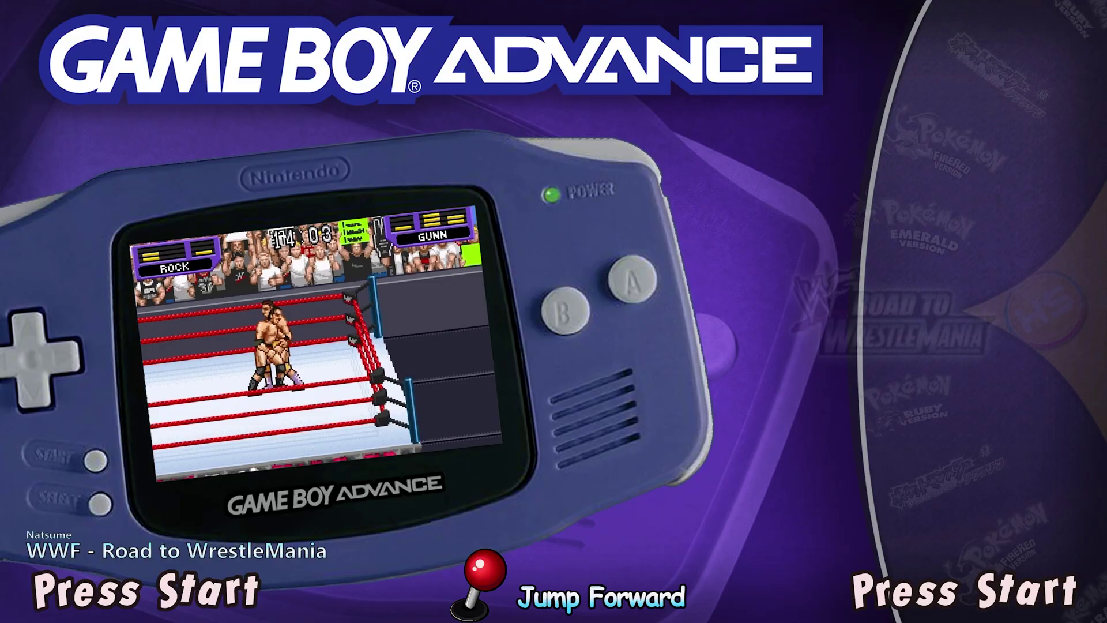
key(Escape)
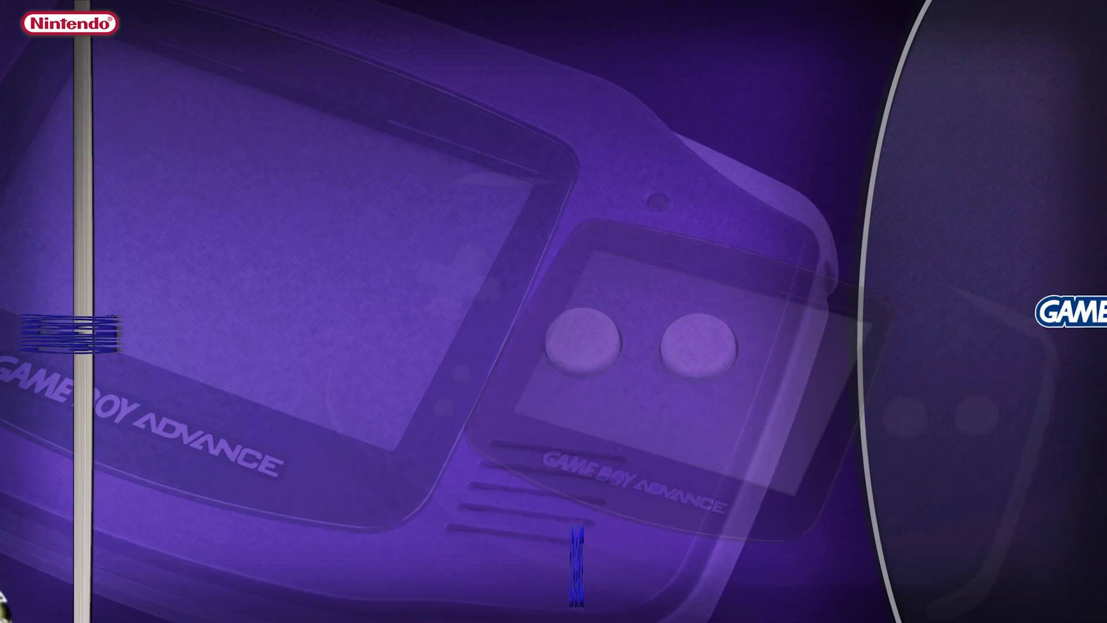
Open the HyperSpin settings and examine the volume and wheel options
key(Escape)
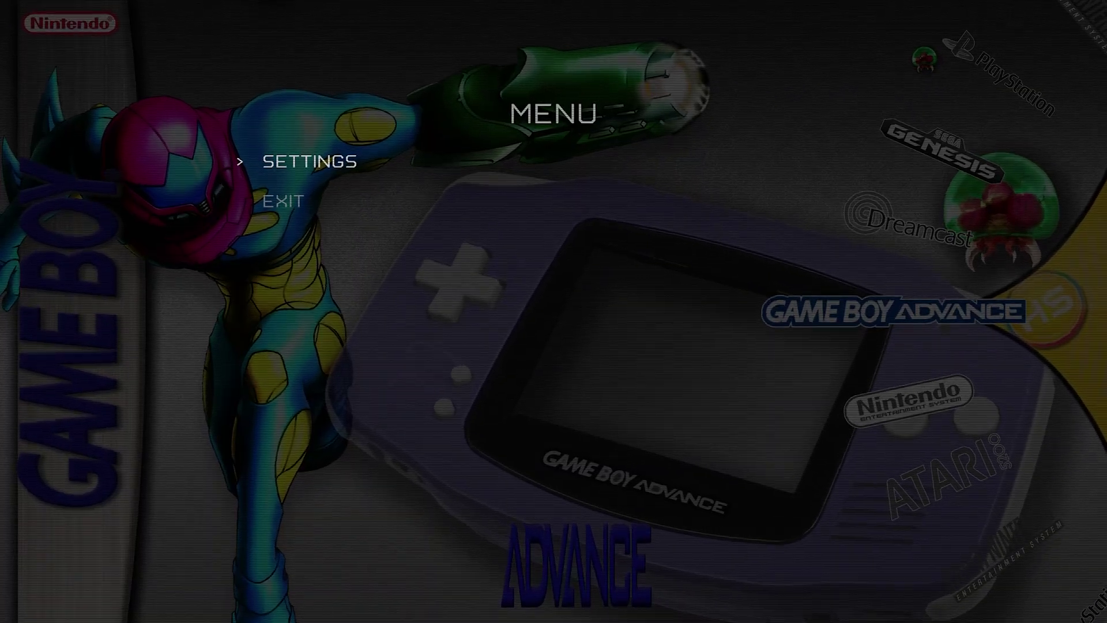
key(Return)
key(Down)
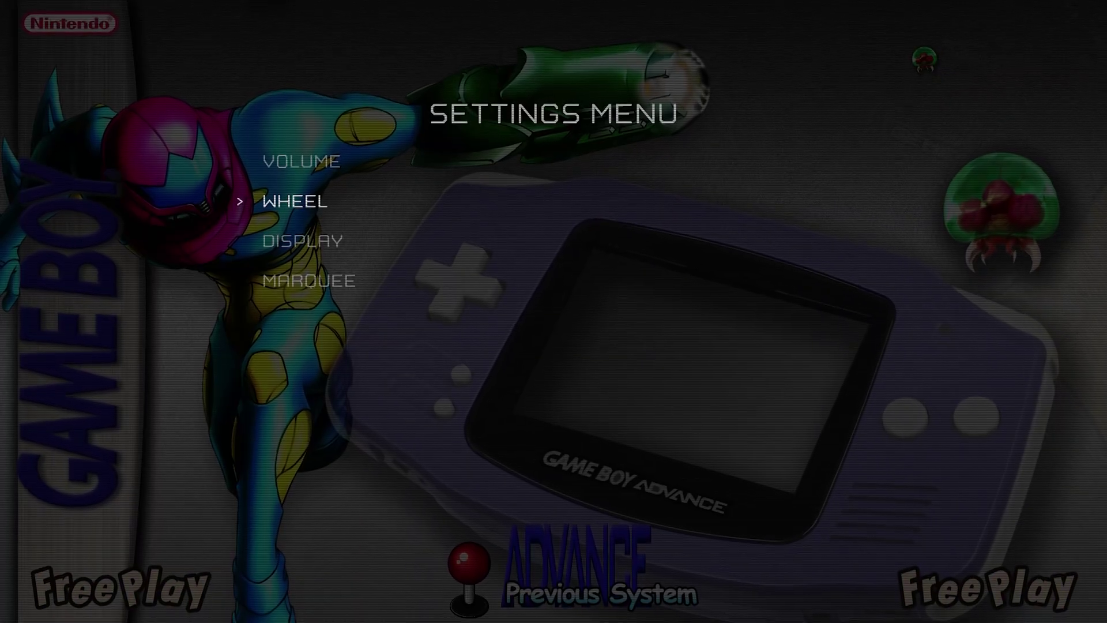
key(Up)
key(Return)
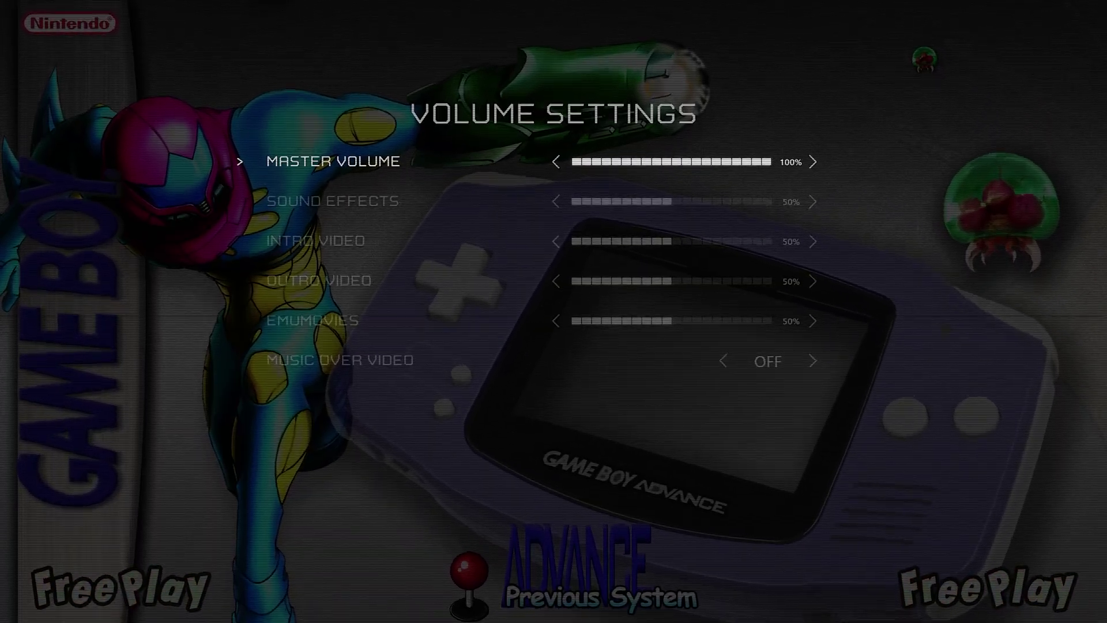
key(Escape)
key(Down)
key(Return)
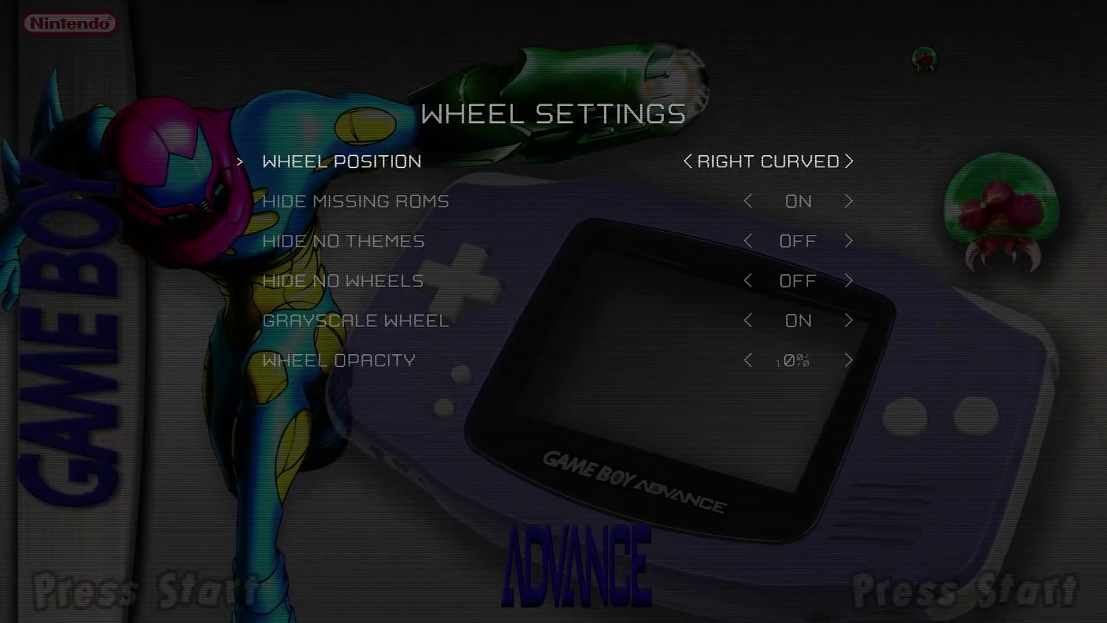
Examine the display and marquee options, and return to the main menu
key(Escape)
key(Down)
key(Return)
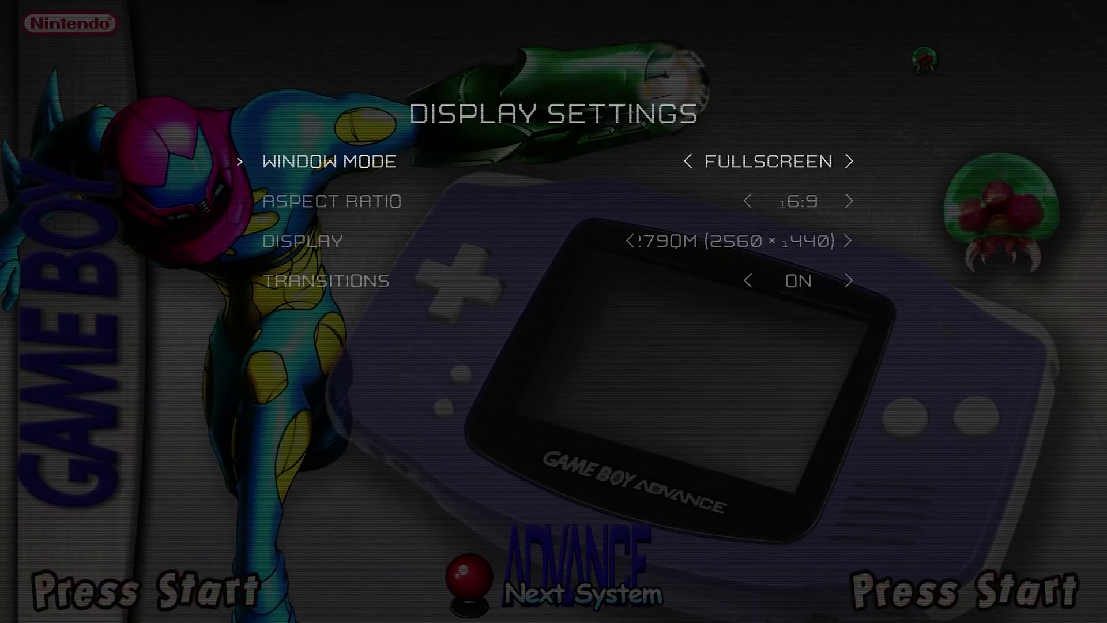
key(Escape)
key(Down)
key(Return)
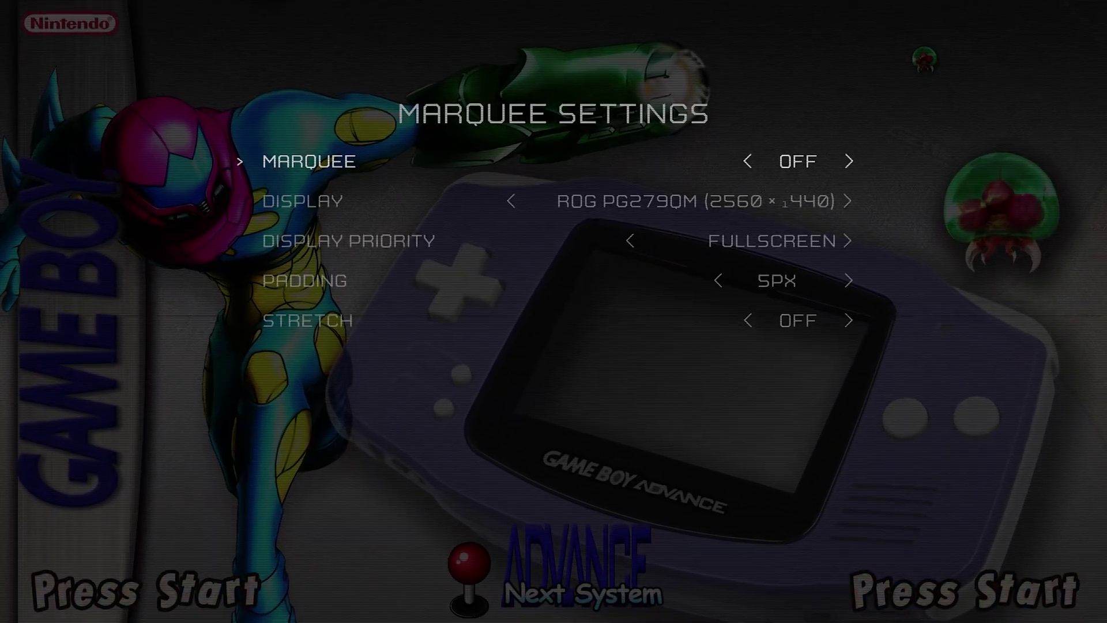
key(Escape)
key(Escape)
Exit HyperSpin and return to the HyperHQ media library
key(Down)
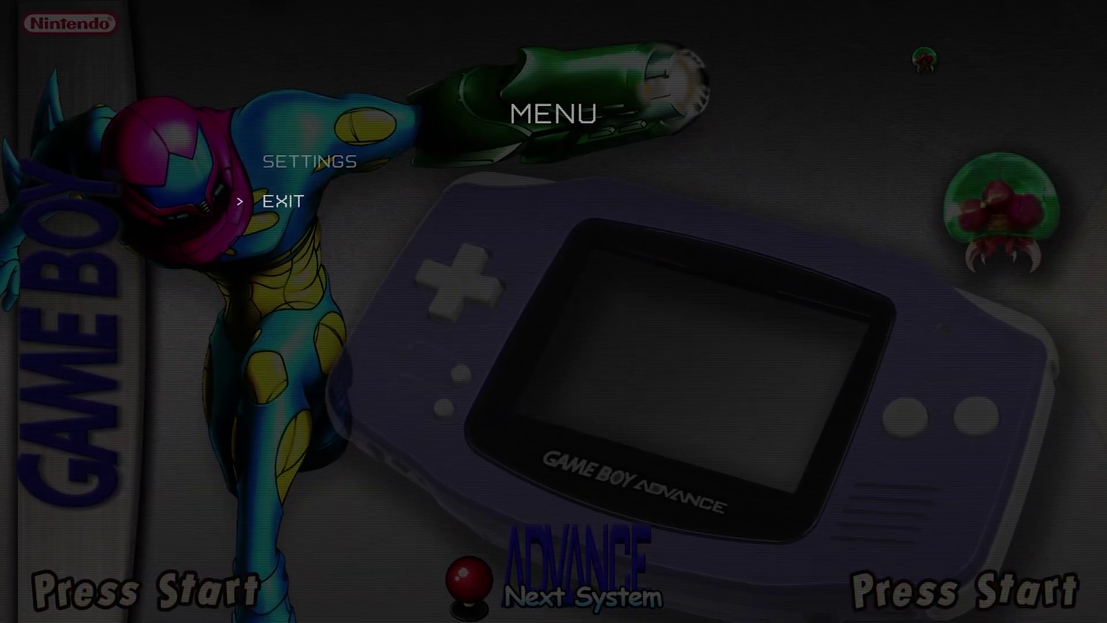
key(Return)
key(Return)
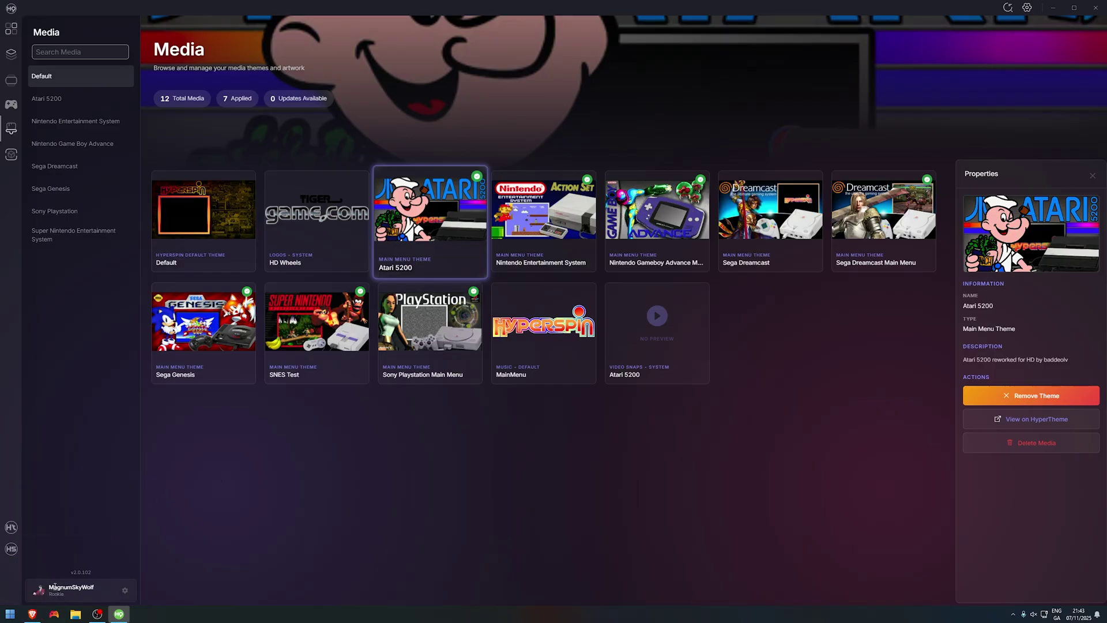
Switch to the HyperTheme website in the browser and start creating a new project
mouse_move(32, 613)
click(37, 584)
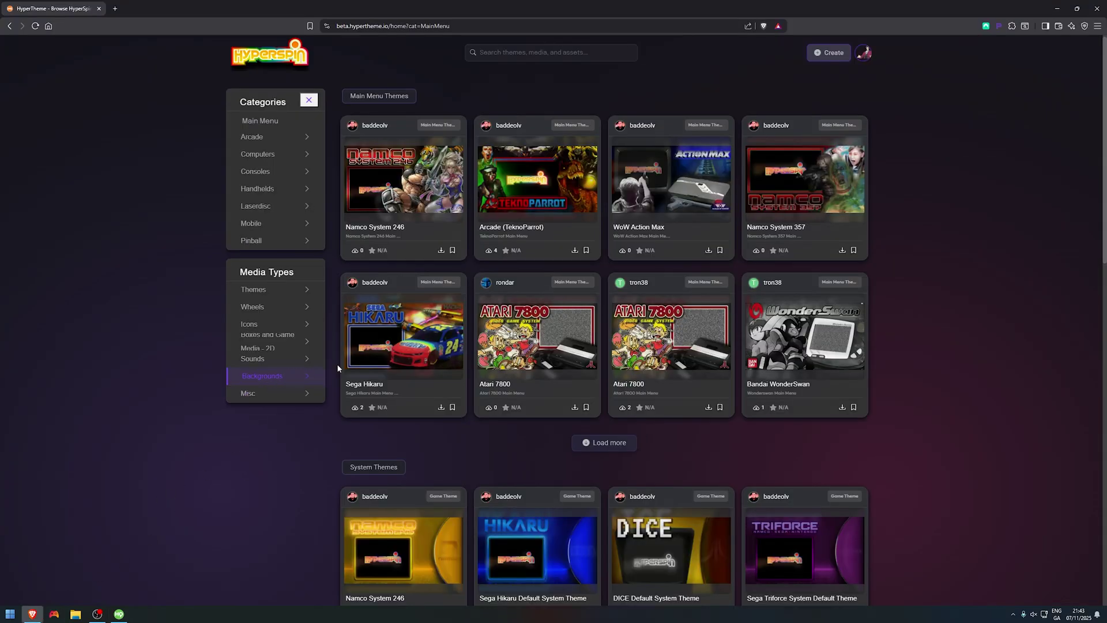
click(827, 53)
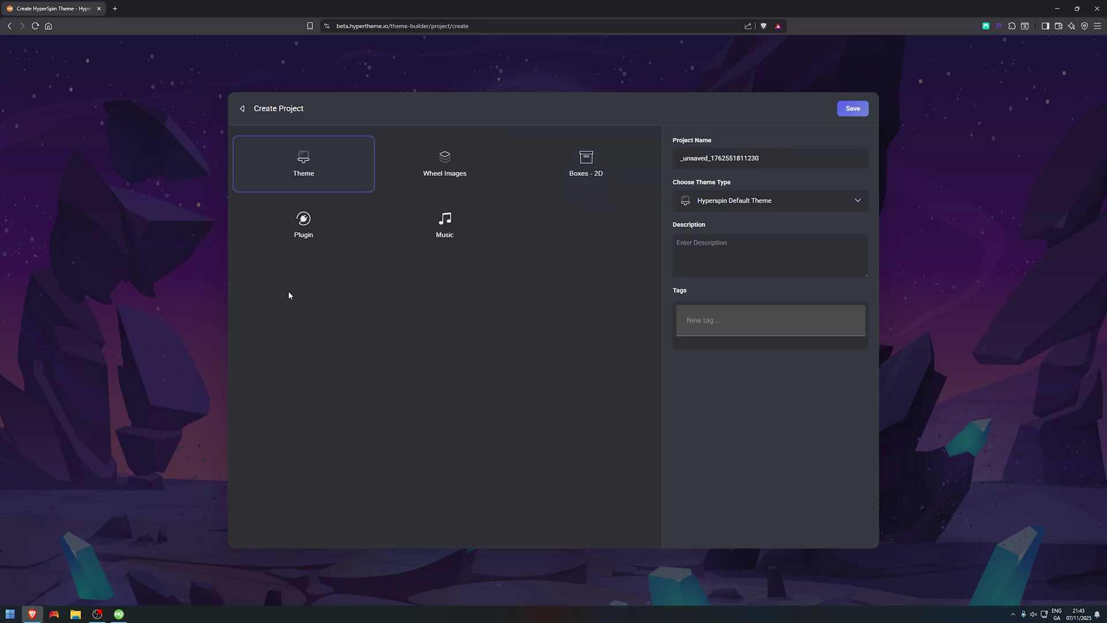
Try the Game Theme type for the new project and look at its game and system selection options
click(822, 207)
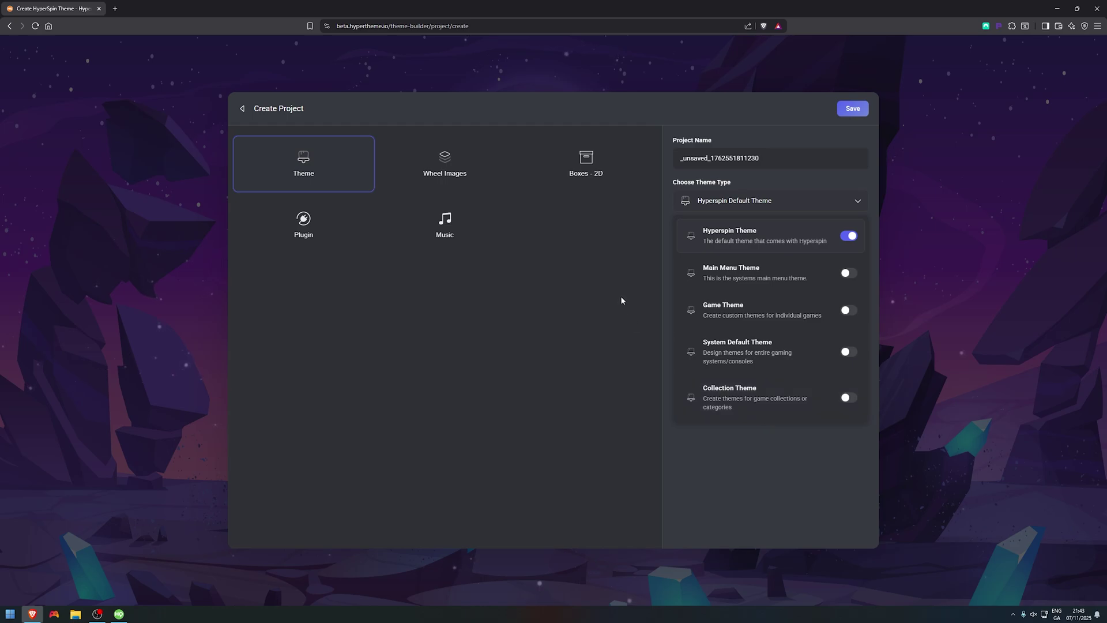
click(848, 312)
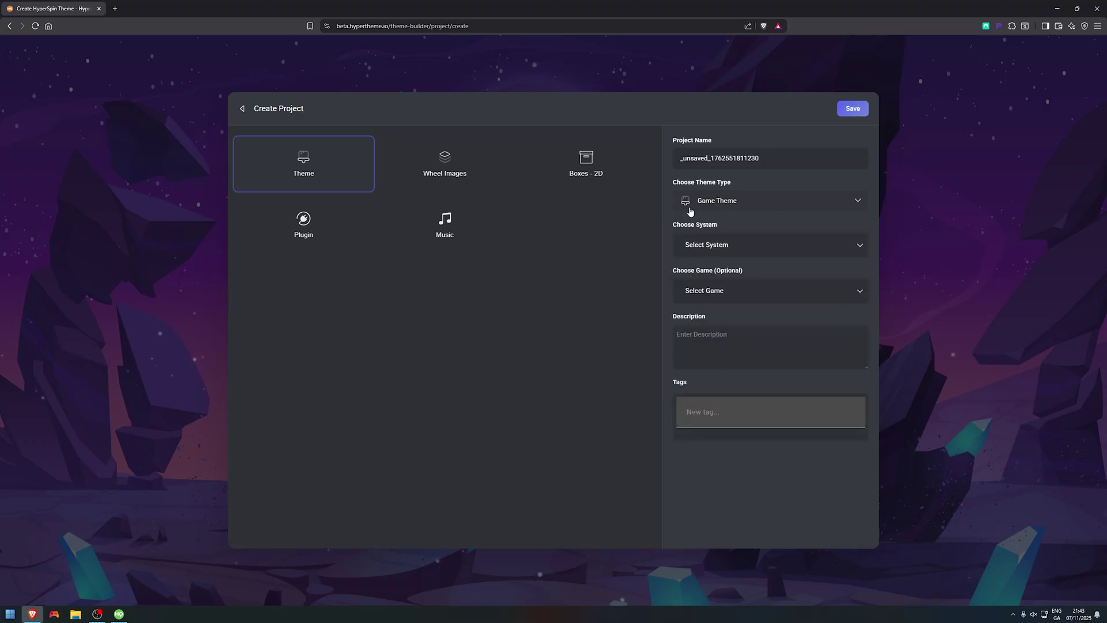
click(775, 296)
click(750, 248)
click(642, 266)
Set the project's theme type to Main Menu Theme and save it to enter the theme editor
click(767, 199)
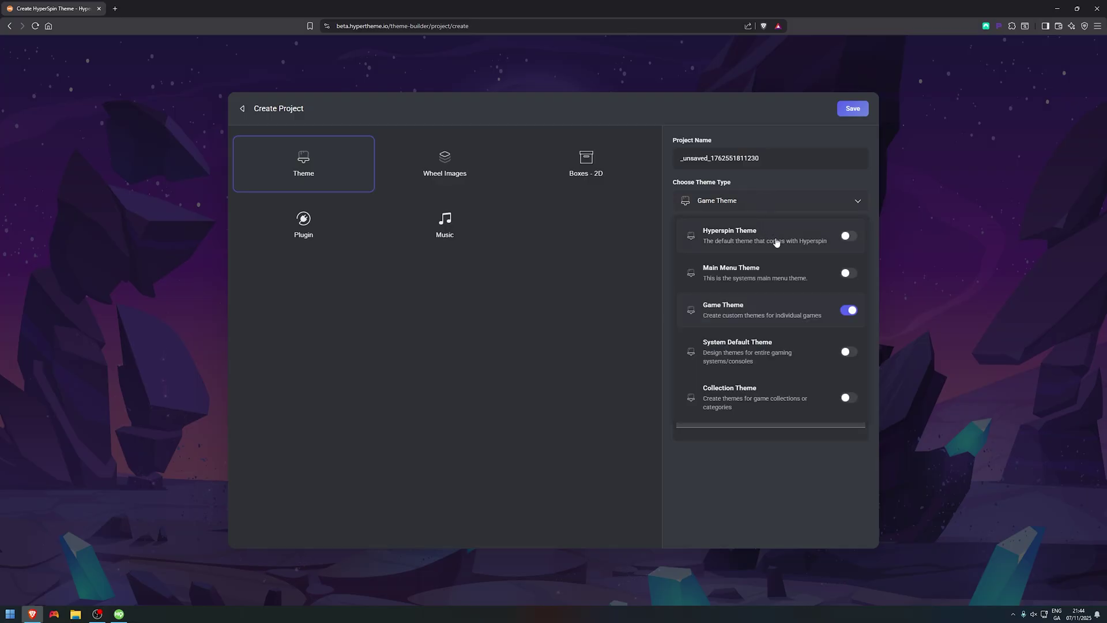
click(789, 267)
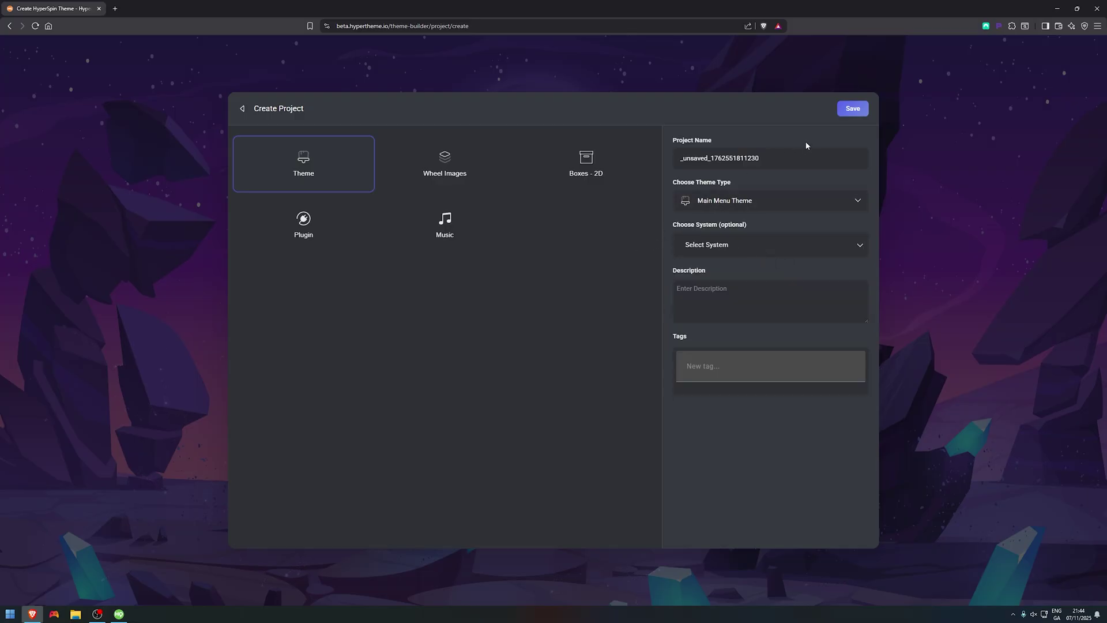
click(853, 108)
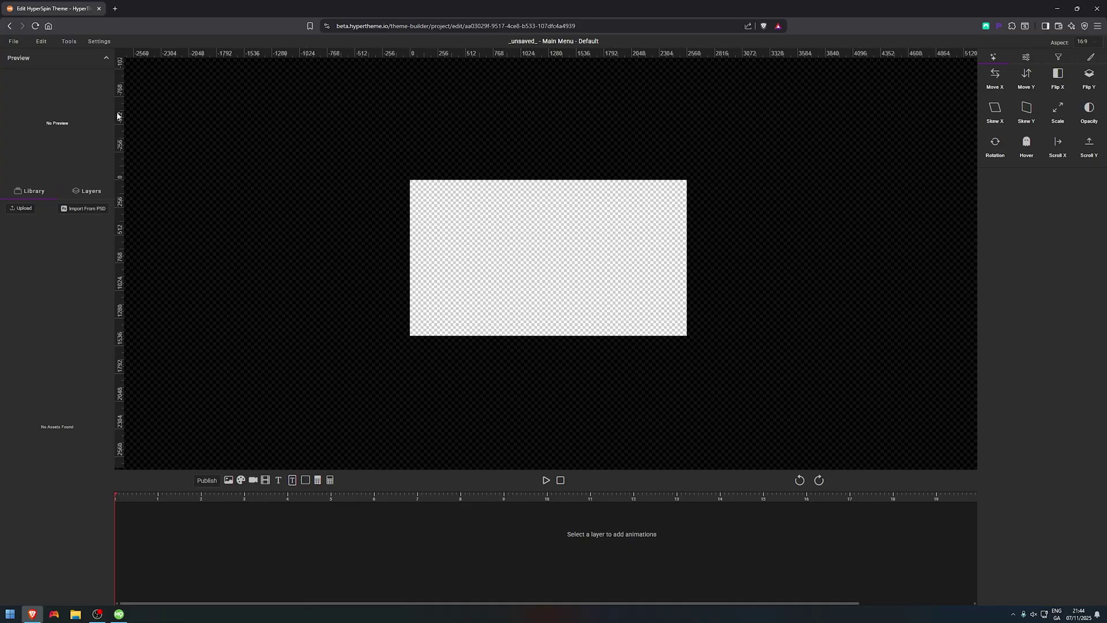
Look through the theme editor's Edit, Tools and Settings options and its effect categories, and preview the empty timeline
click(45, 42)
click(74, 42)
click(74, 41)
click(100, 44)
click(100, 44)
click(1023, 58)
click(1059, 60)
click(1089, 58)
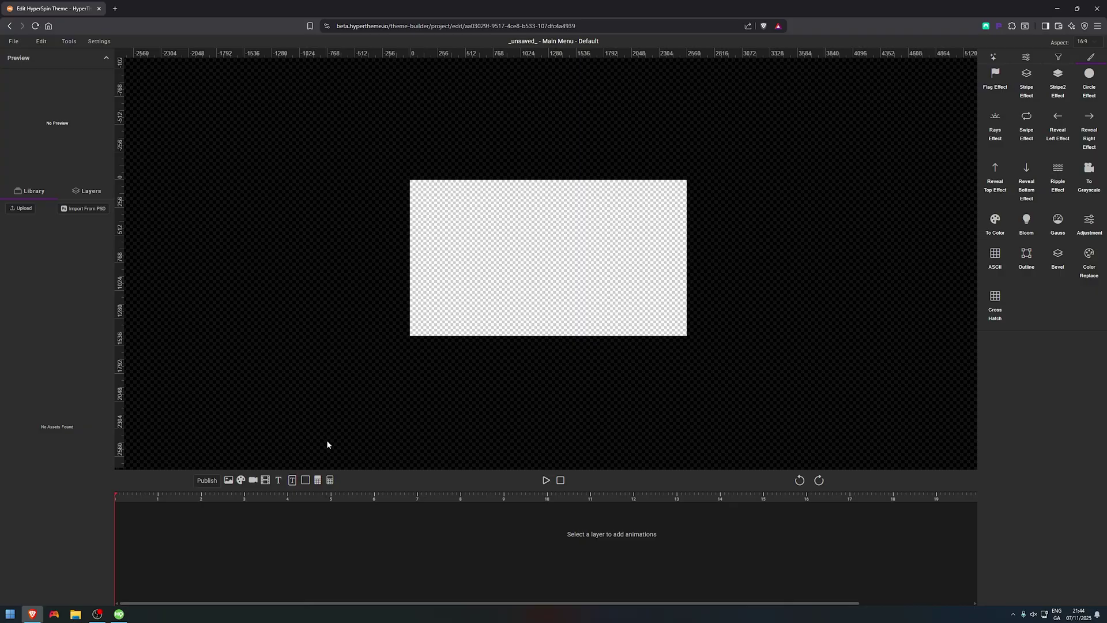
click(545, 480)
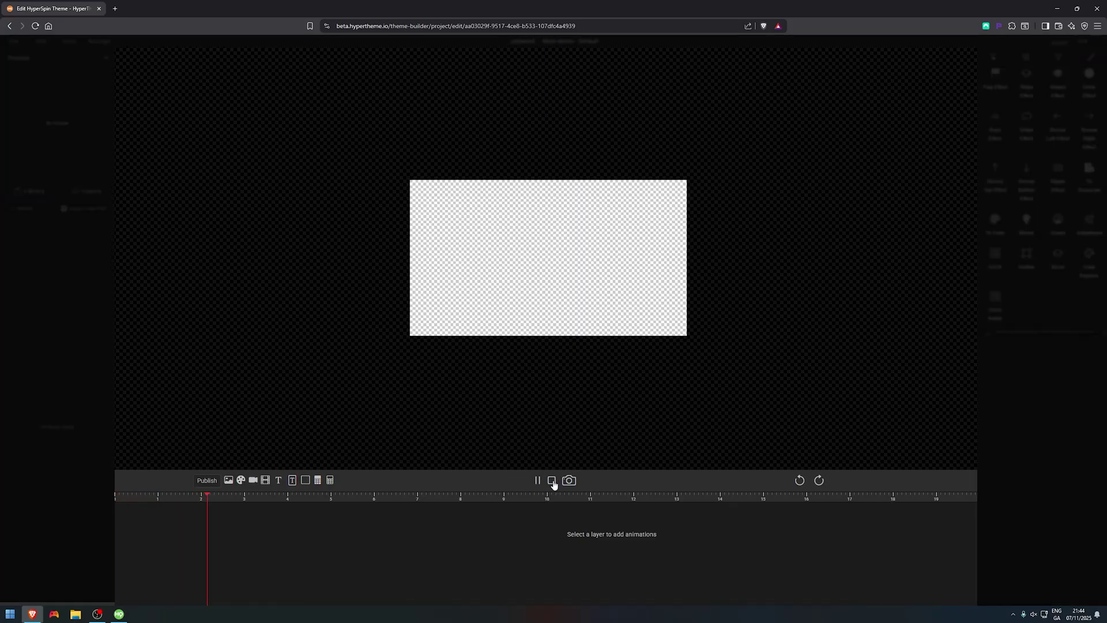
click(551, 481)
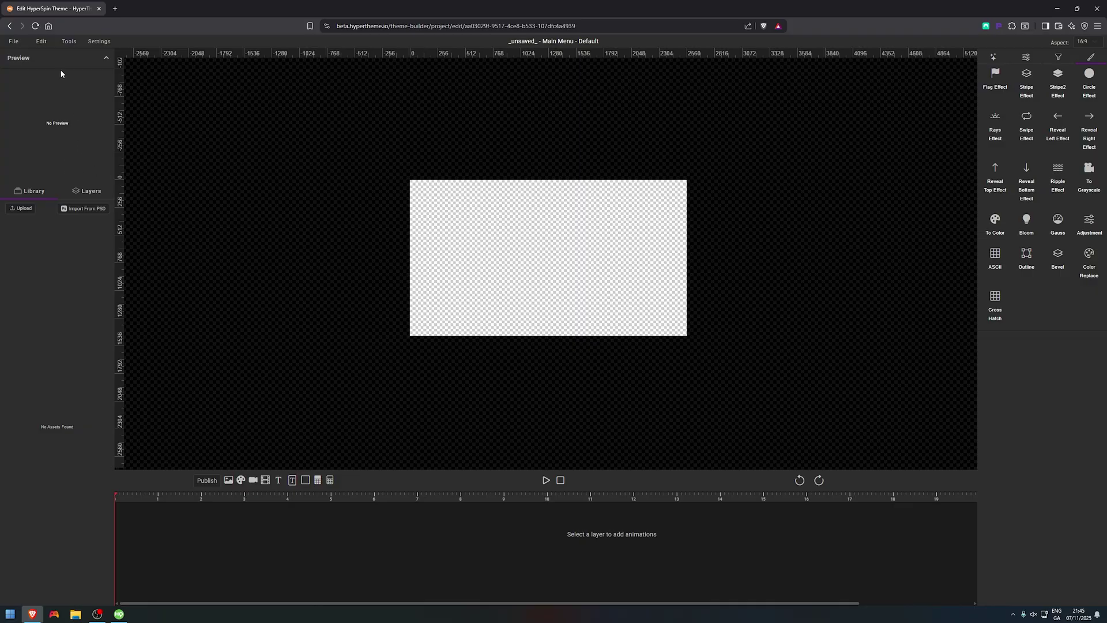
Leave the theme editor and browse the Main Menu, System and Game themes on the HyperTheme home page
click(10, 26)
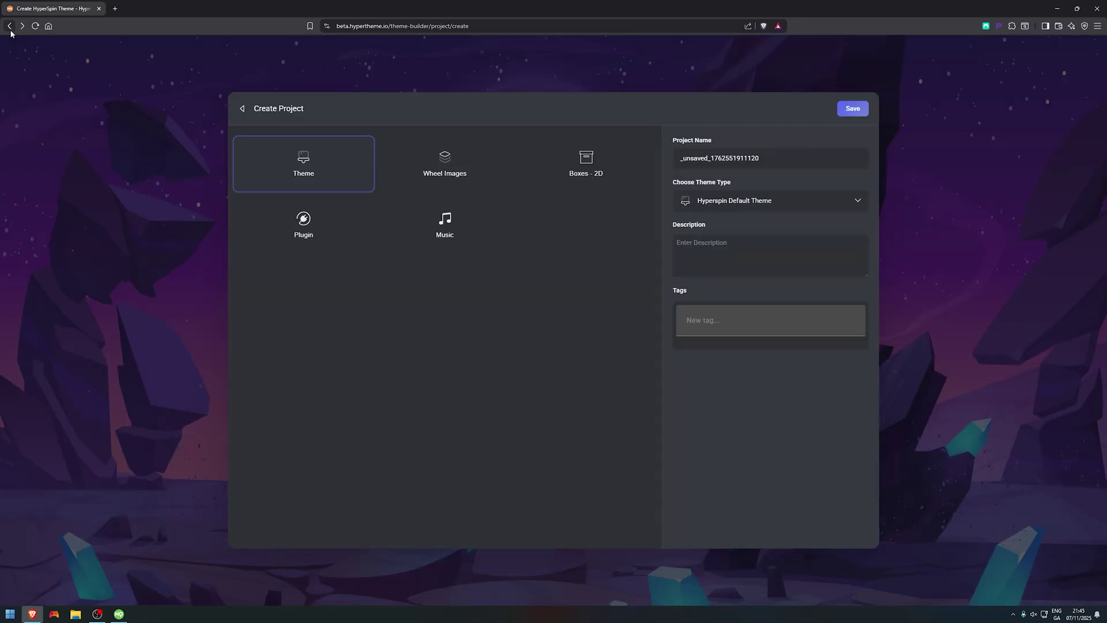
click(9, 26)
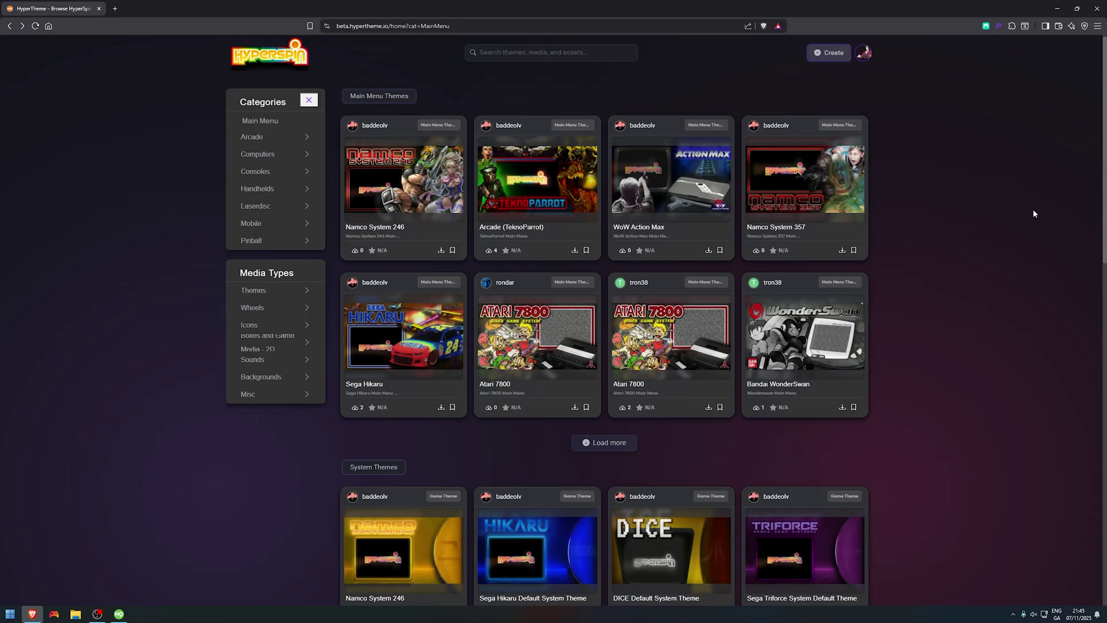
scroll(984, 316, down, 5)
scroll(901, 362, up, 4)
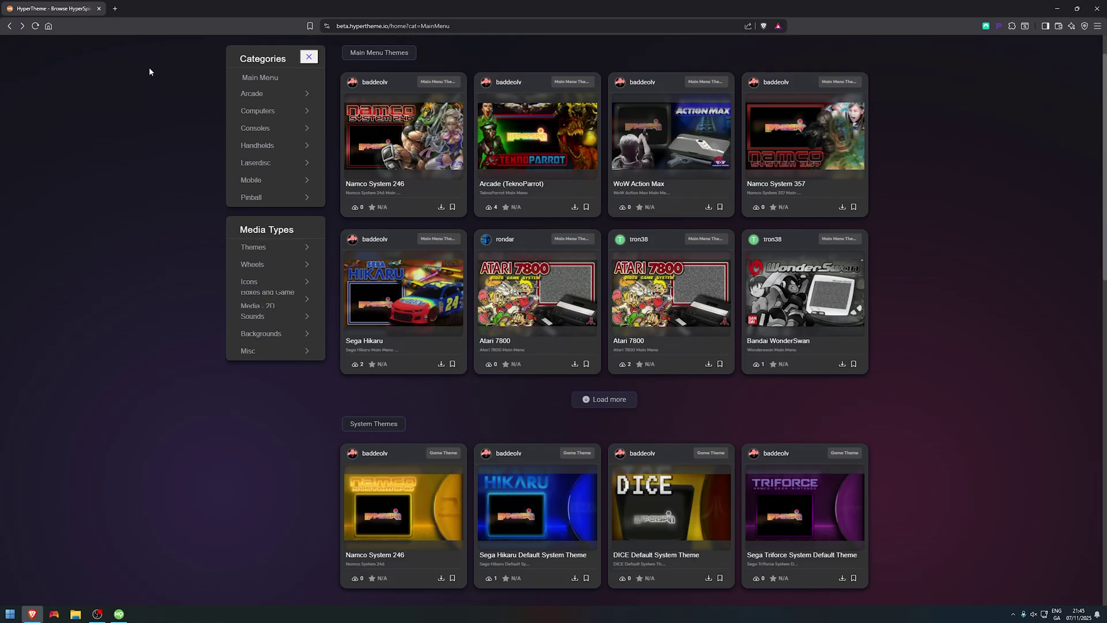
scroll(212, 222, down, 3)
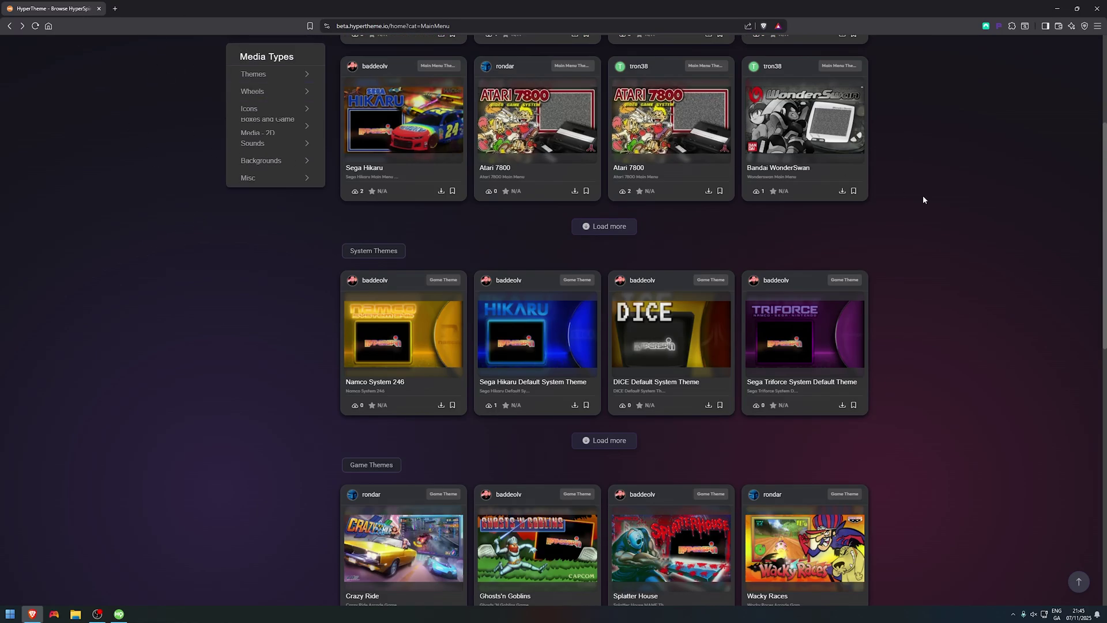
scroll(345, 431, up, 4)
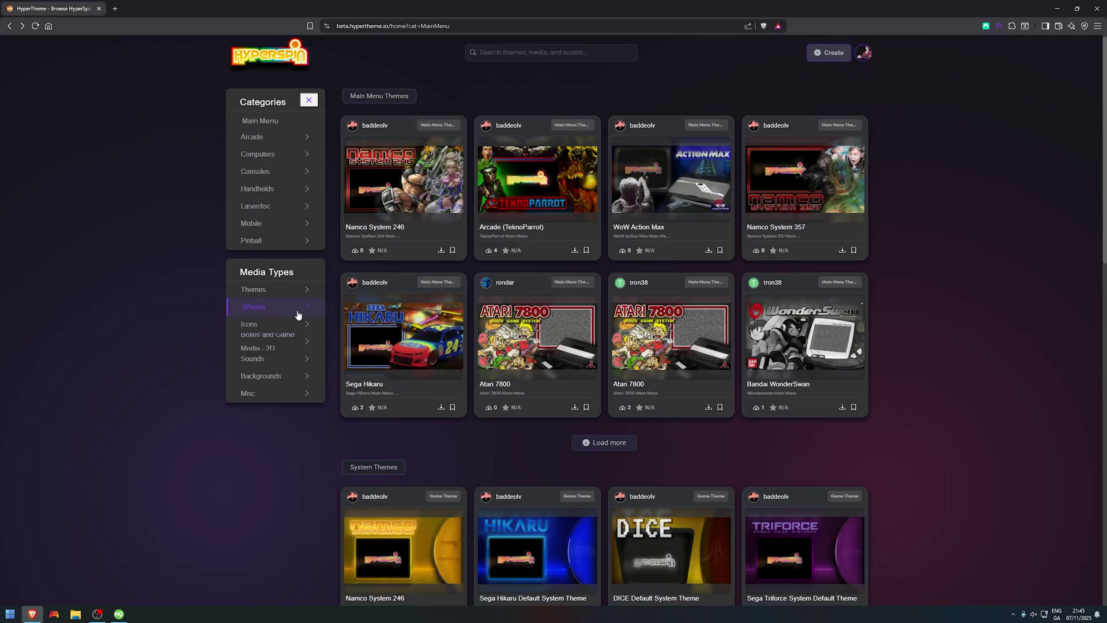
scroll(298, 314, down, 5)
scroll(208, 315, up, 3)
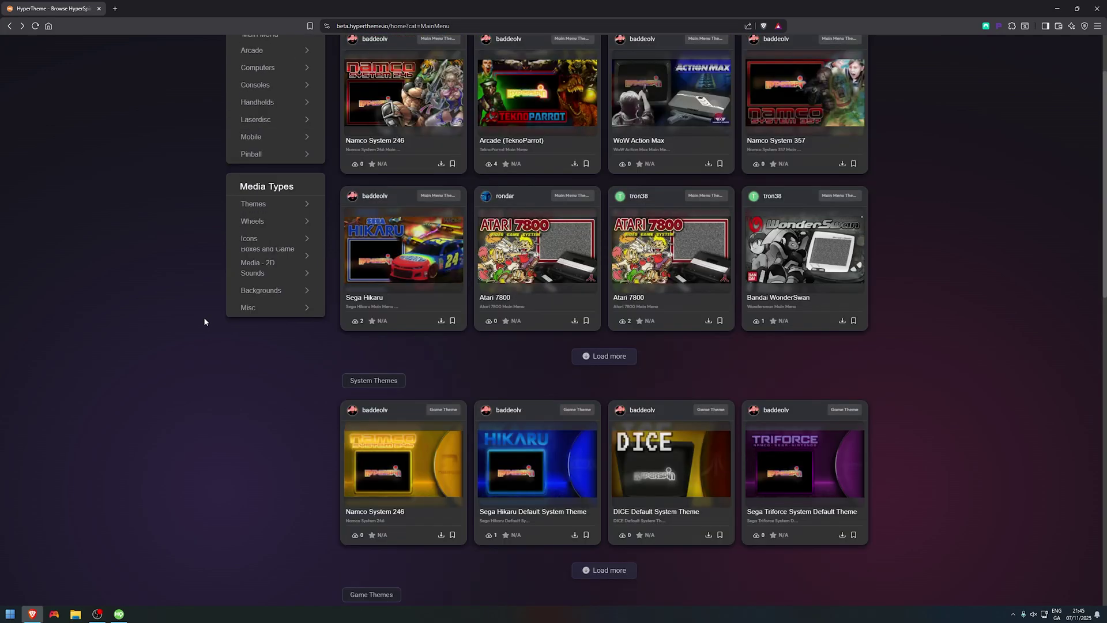
scroll(173, 300, up, 2)
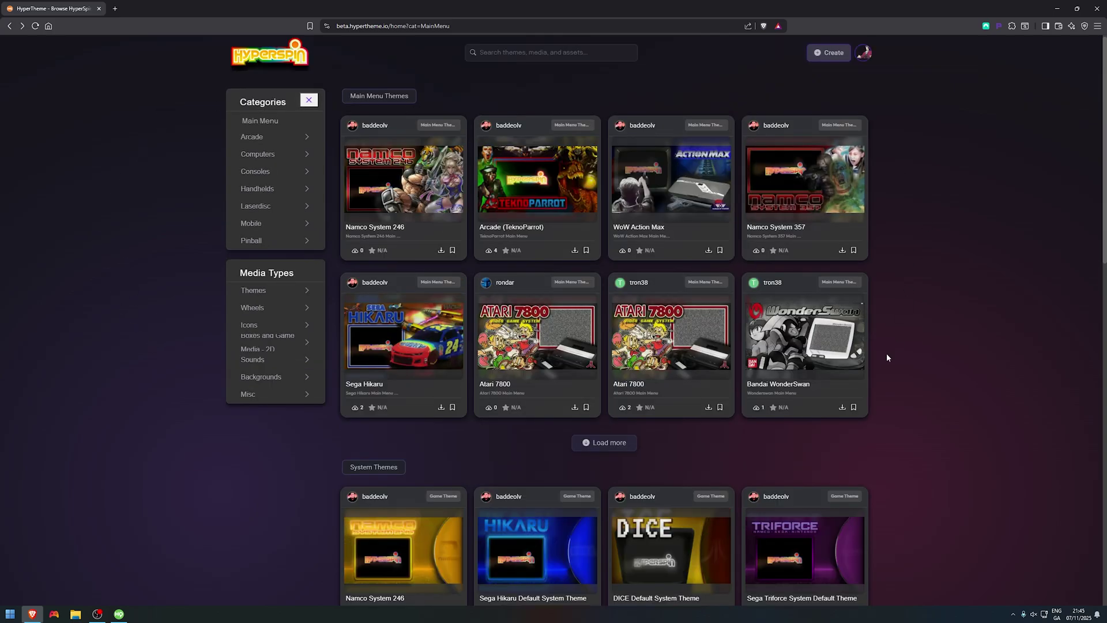
scroll(887, 357, down, 1)
scroll(950, 230, down, 5)
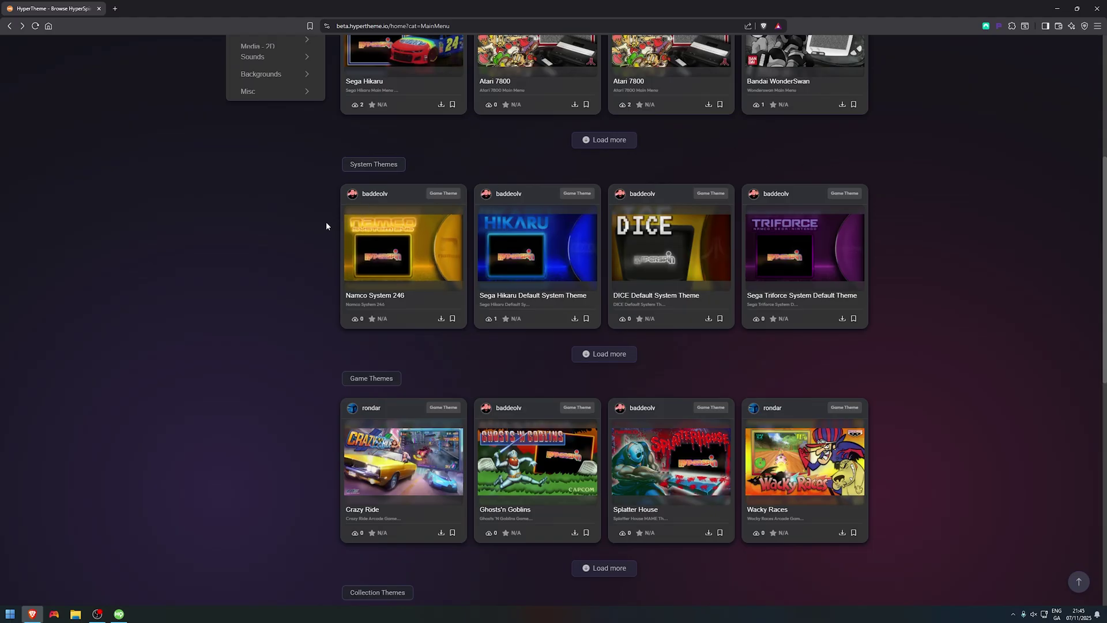
scroll(327, 226, up, 6)
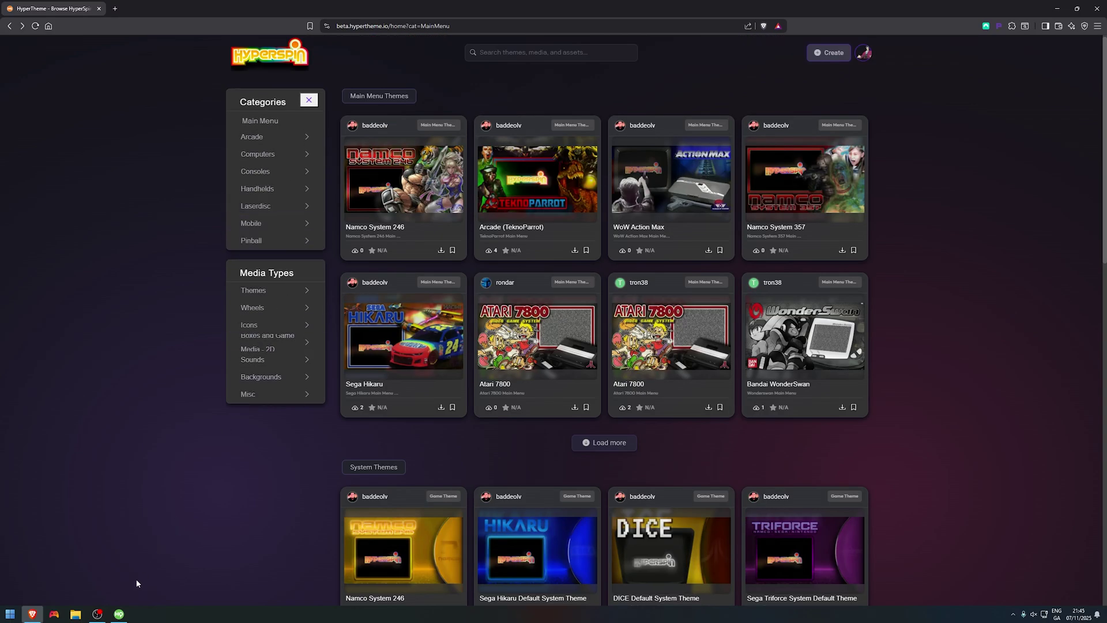
Switch to HyperHQ and remove the applied Nintendo Entertainment System main menu theme in the media library
click(119, 613)
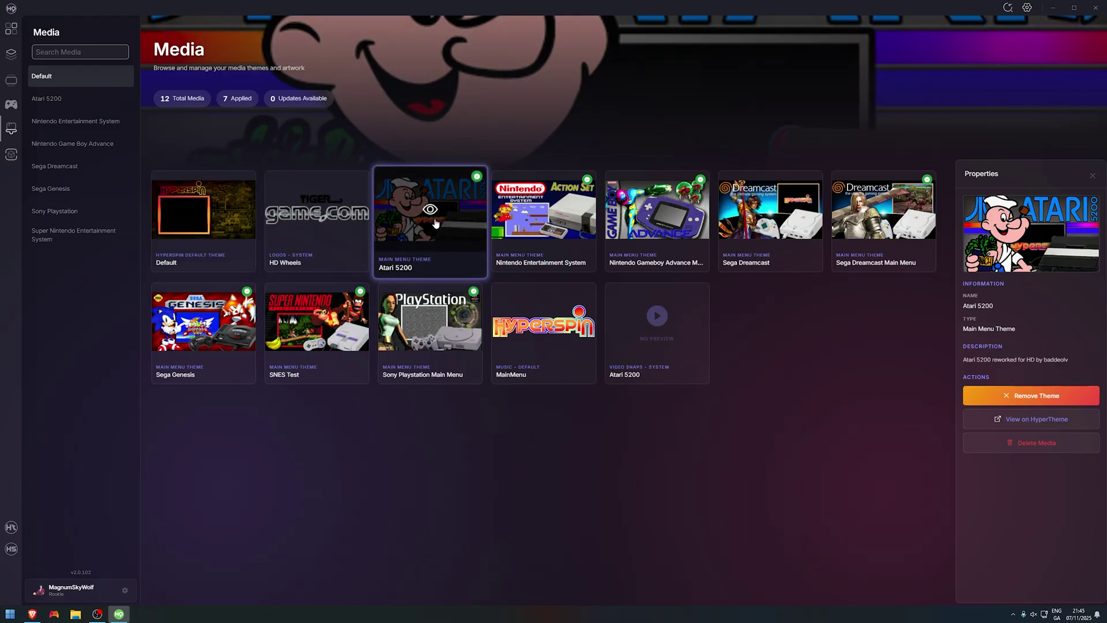
click(541, 209)
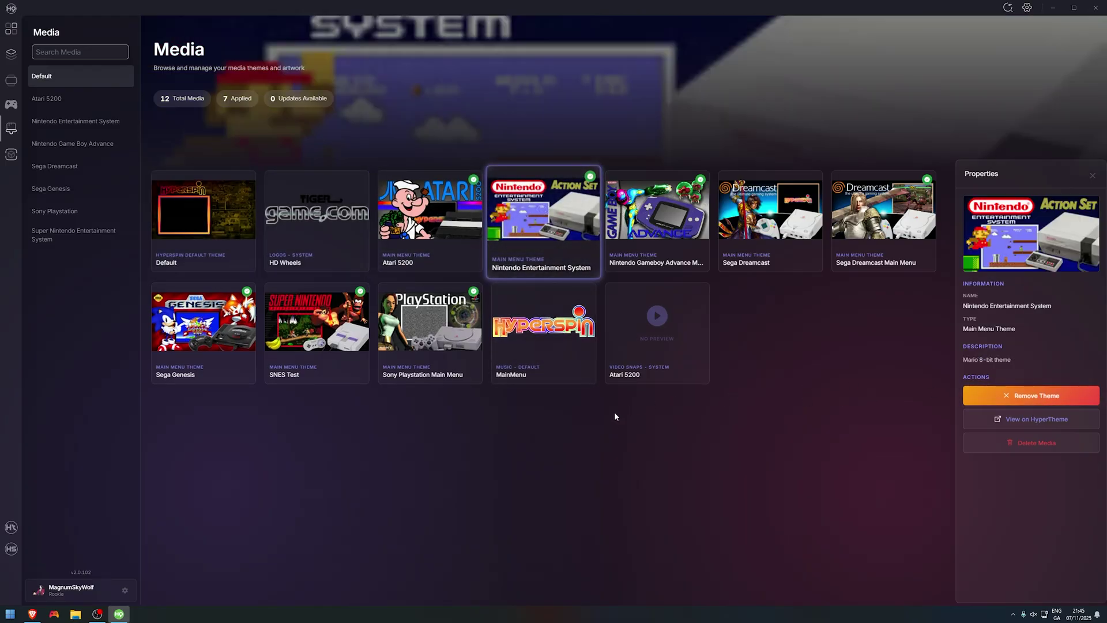
click(987, 396)
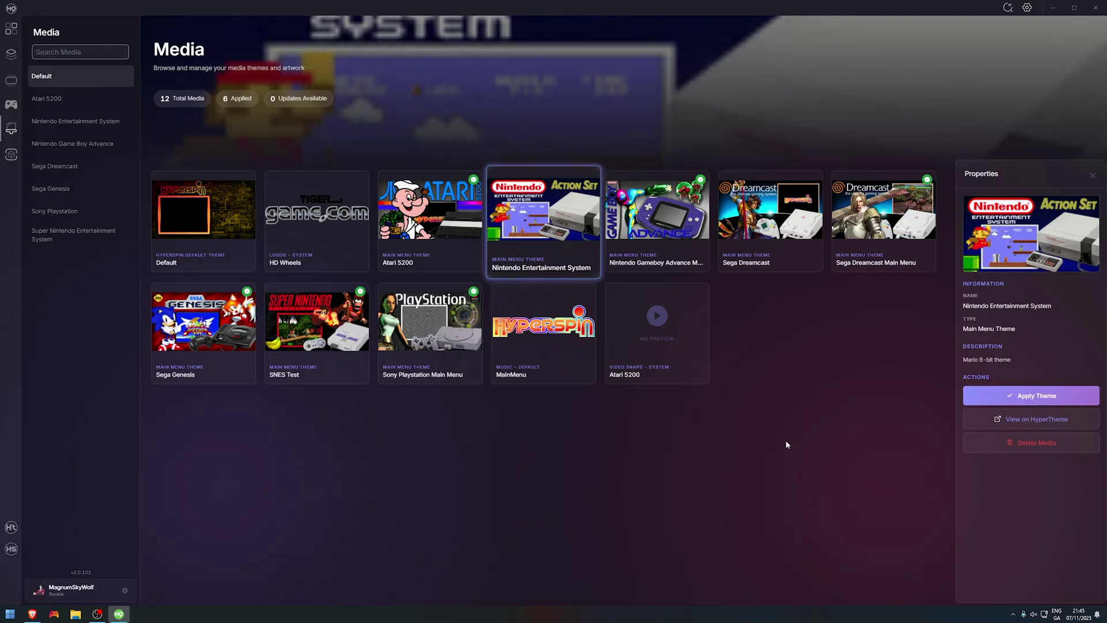
Try moving Super Nintendo Entertainment System to the first position of the wheel order in the Wheel Manager
click(11, 29)
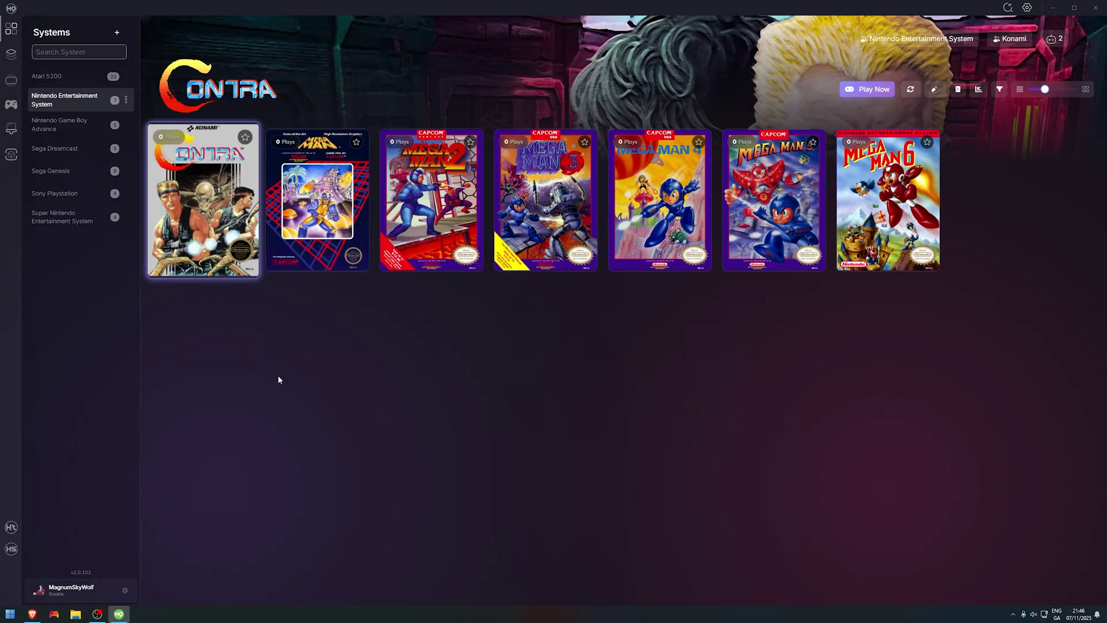
click(11, 128)
click(12, 105)
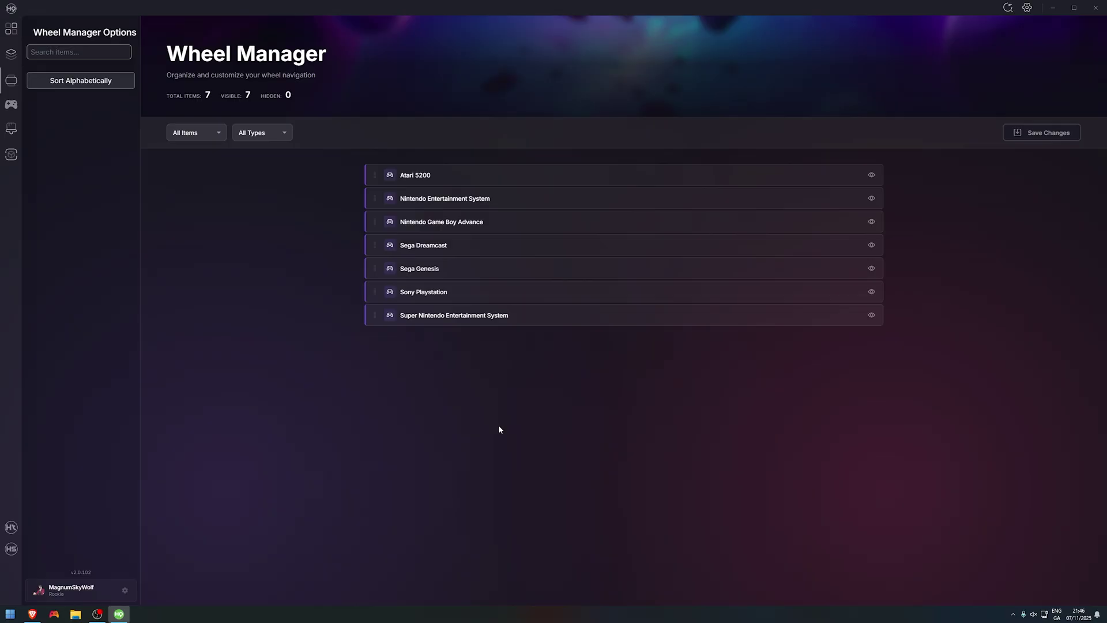
drag(506, 316, 423, 178)
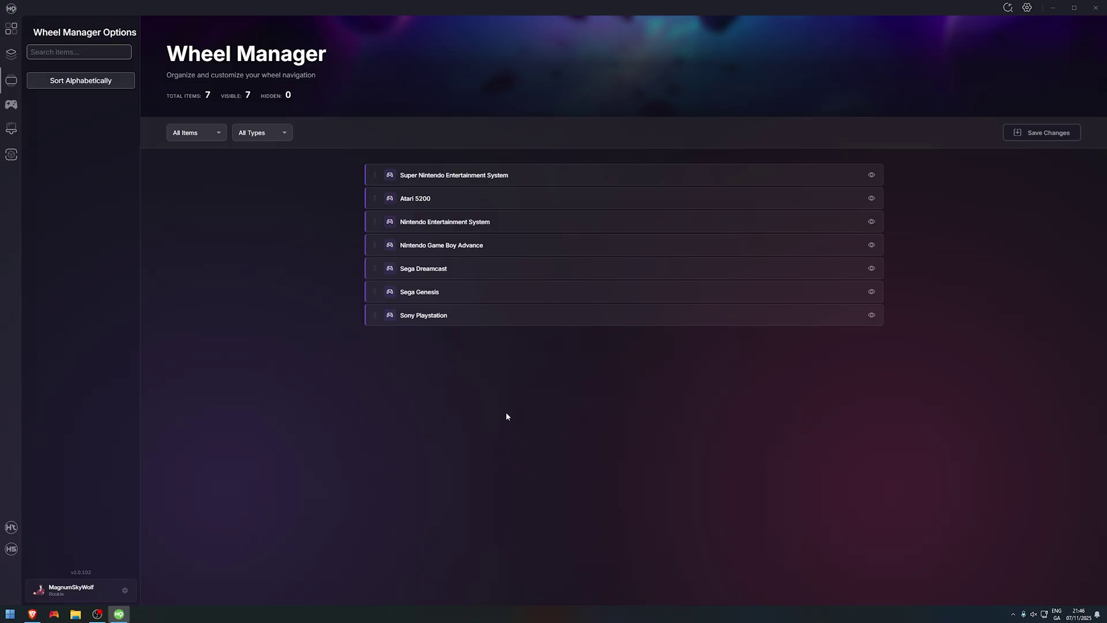
Sort the wheel items alphabetically, switching the visibility of Super Nintendo Entertainment System off and back on
click(872, 175)
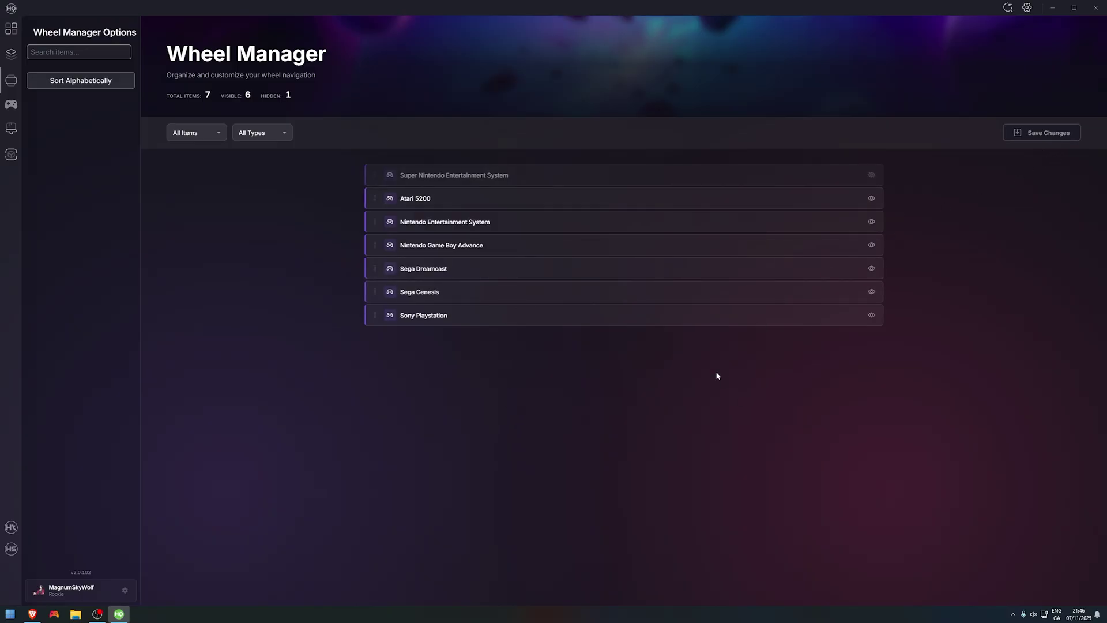
click(78, 82)
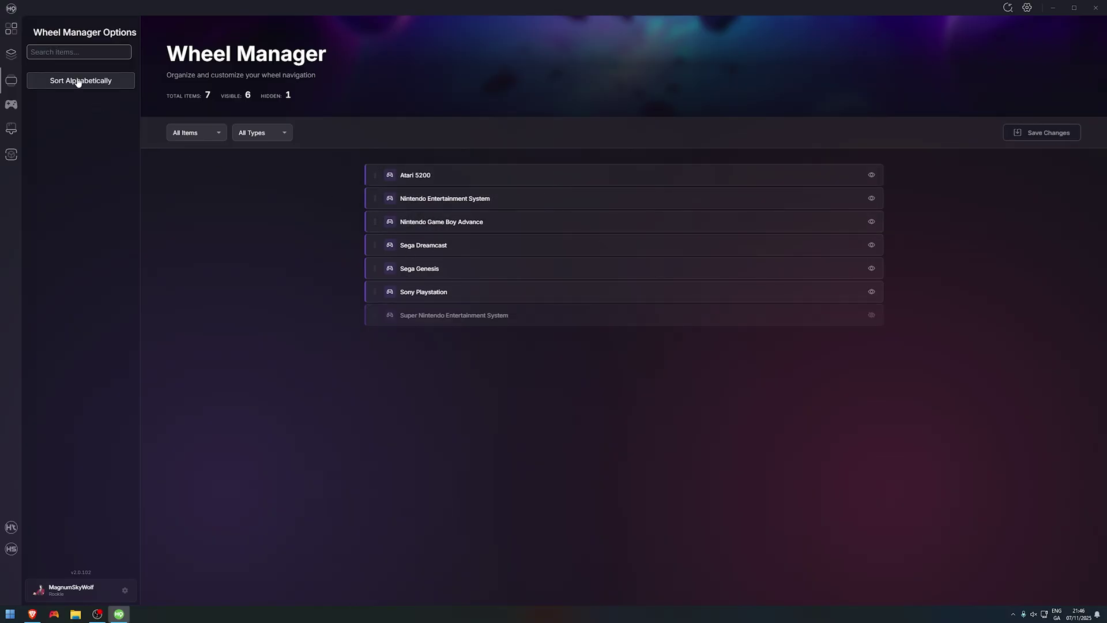
click(872, 315)
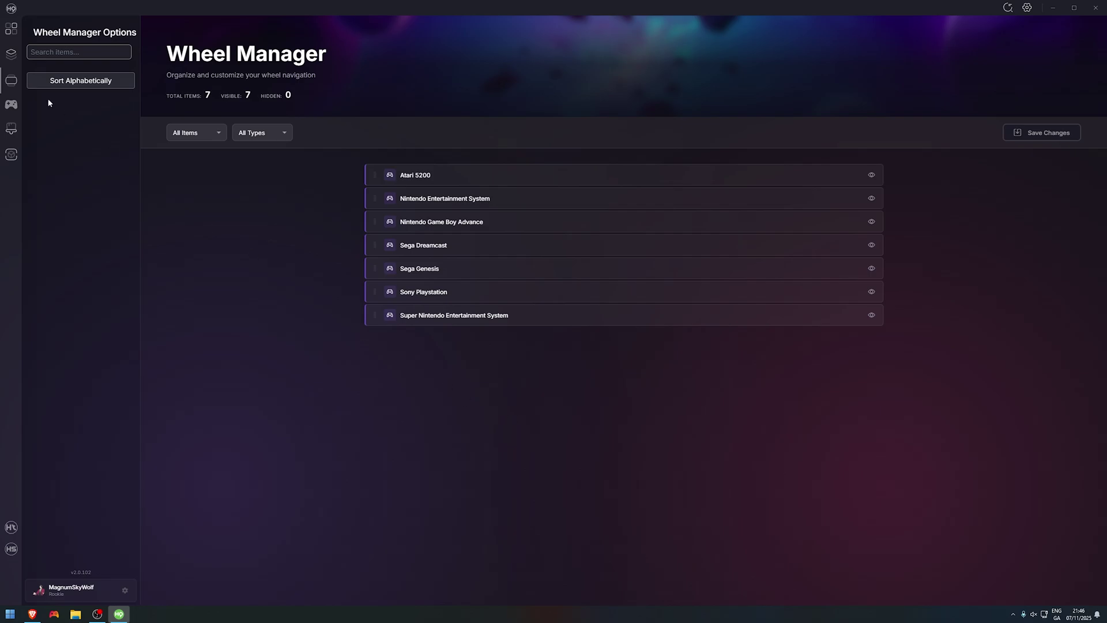
Examine the ROM metadata of Mega Man 3 in the systems library, including its description and rating options, and close it without saving
click(15, 30)
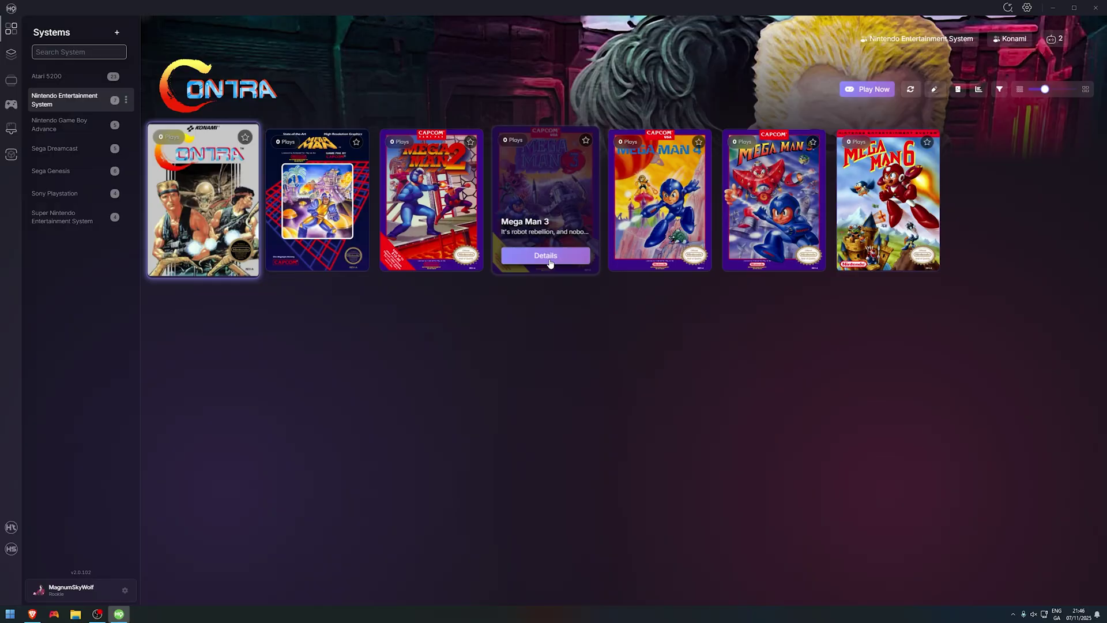
click(549, 255)
click(579, 167)
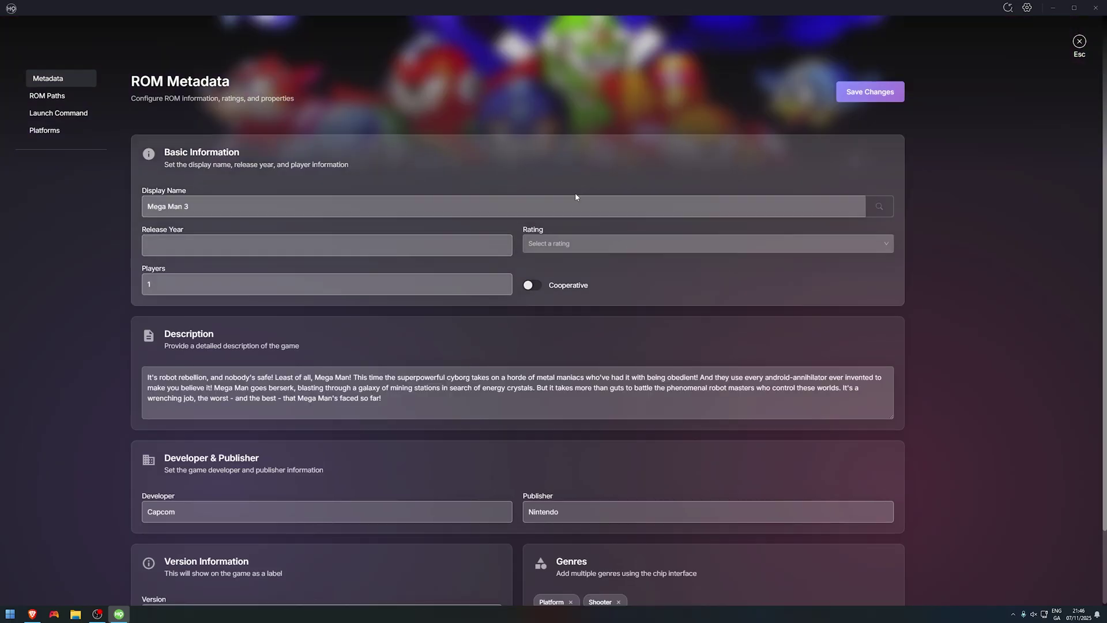
scroll(575, 197, down, 2)
drag(315, 292, 686, 390)
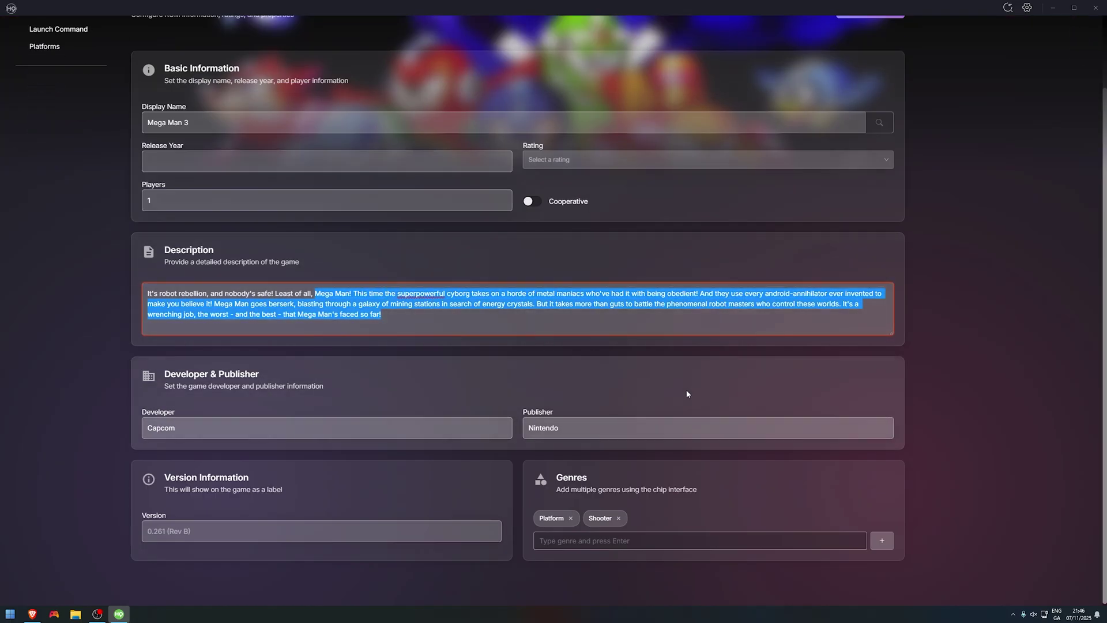
click(264, 365)
scroll(388, 351, up, 2)
click(617, 159)
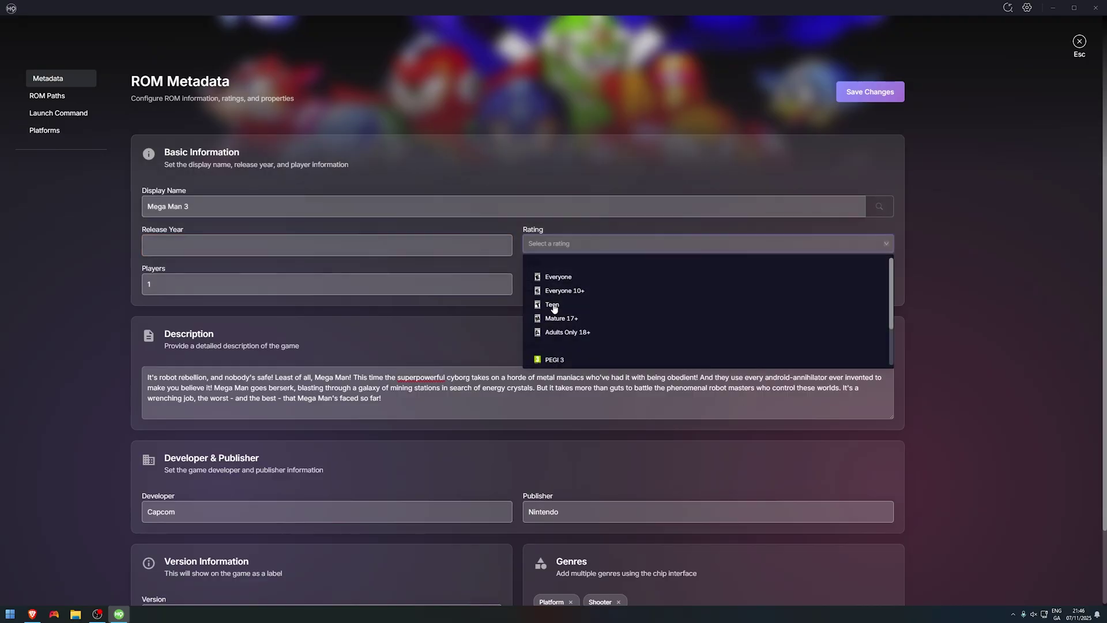
click(1073, 46)
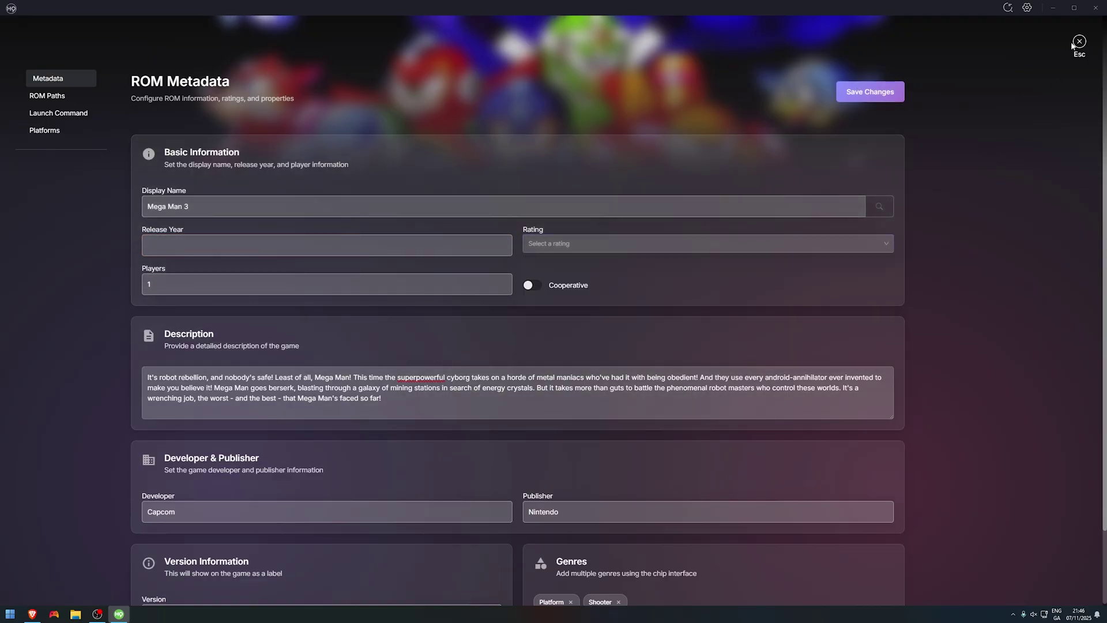
click(1075, 42)
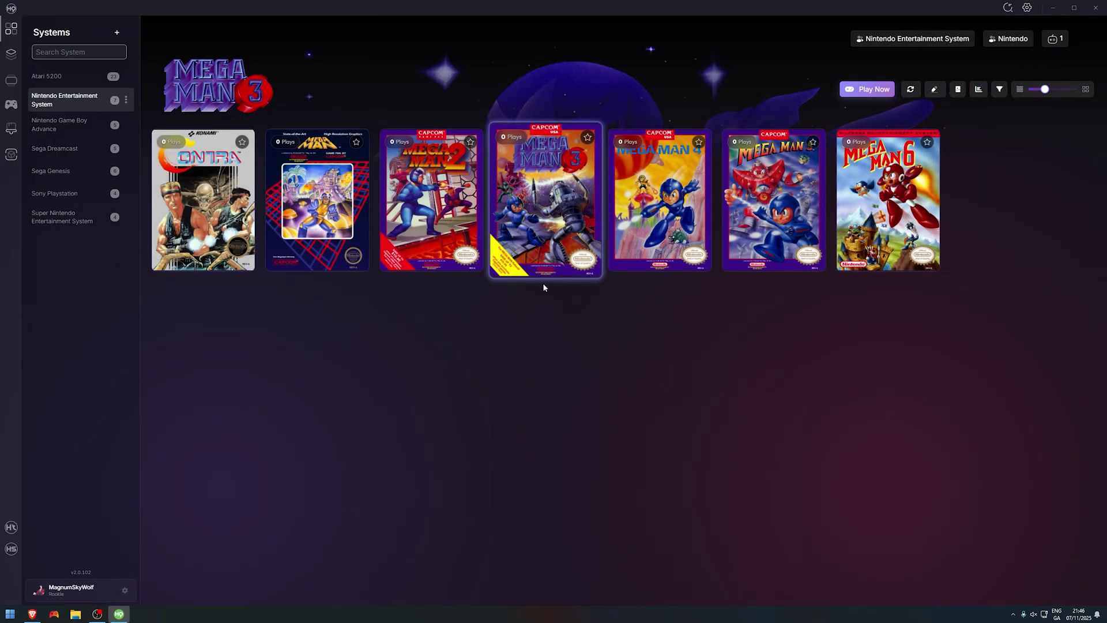
View the details and media of Mega Man 3, and look at the Collections page
click(544, 262)
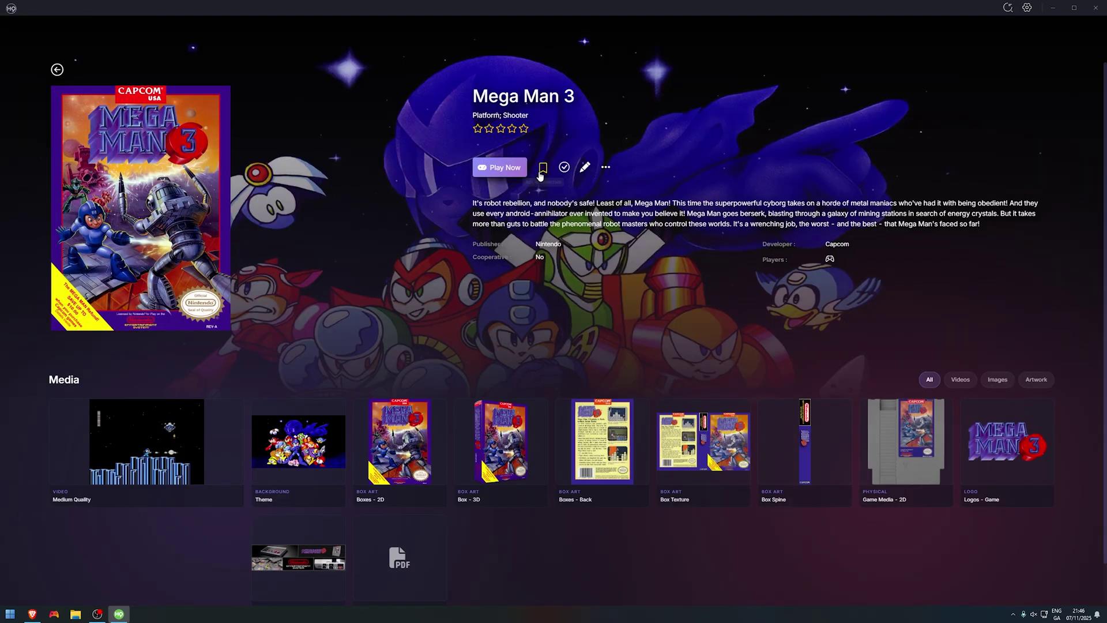
click(57, 69)
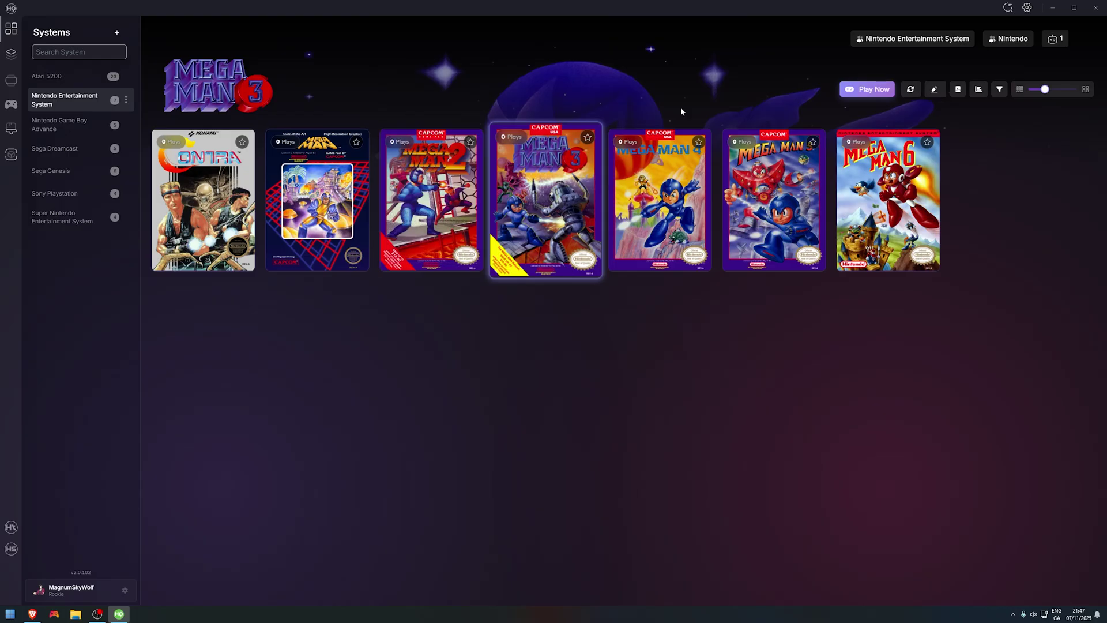
click(11, 55)
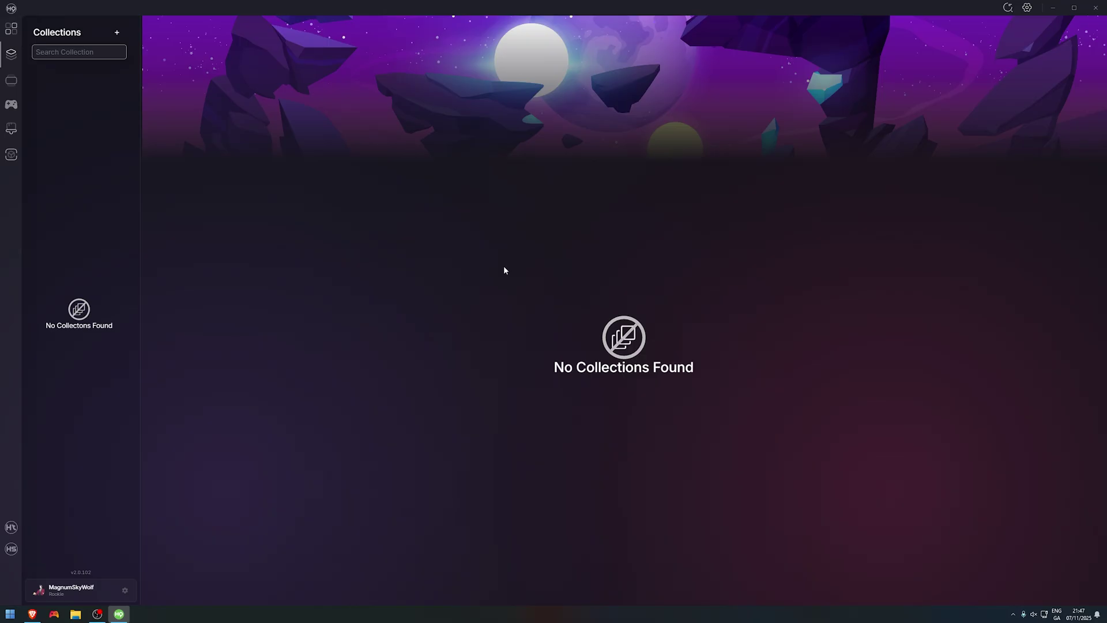
Switch to the HyperTheme website in the browser, browse down to the Default Themes, and return to the unfiltered home page
mouse_move(32, 612)
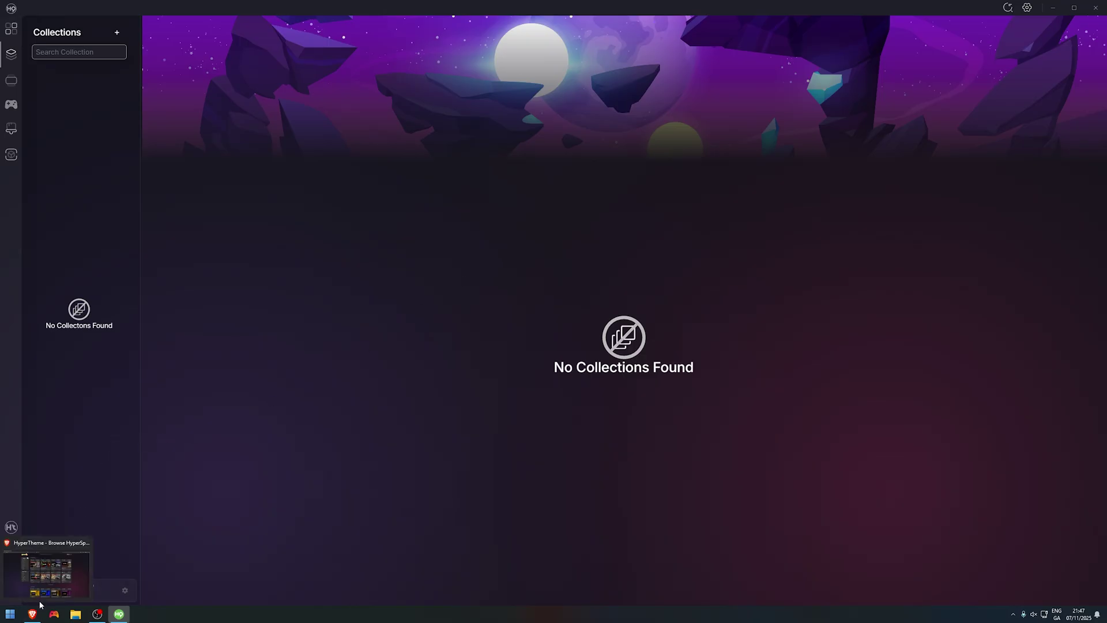
click(33, 576)
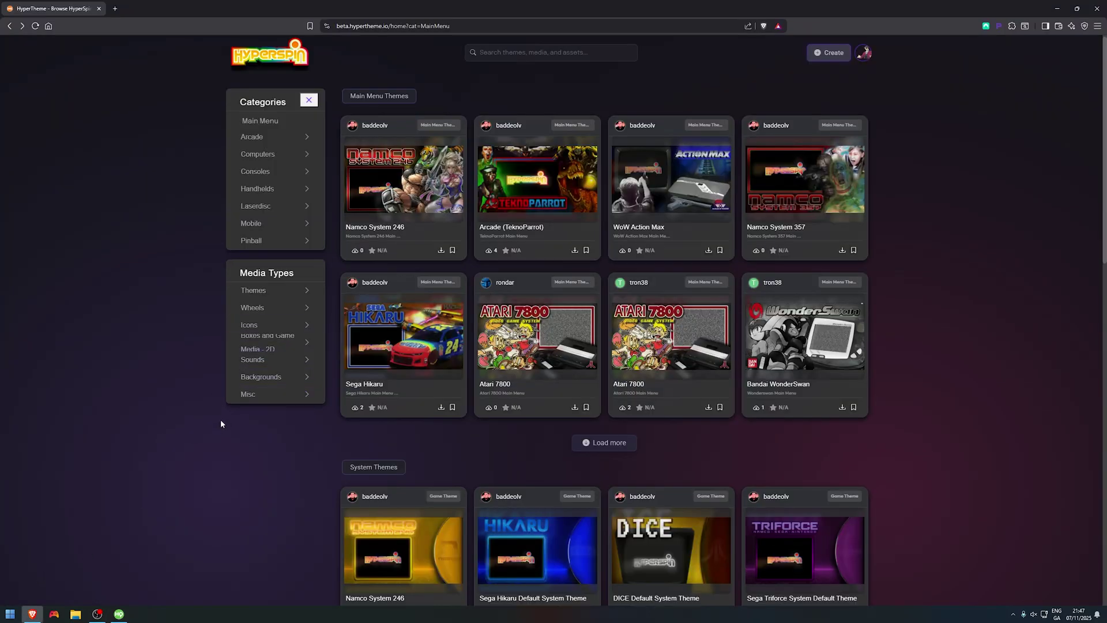
scroll(220, 420, down, 7)
scroll(221, 422, down, 5)
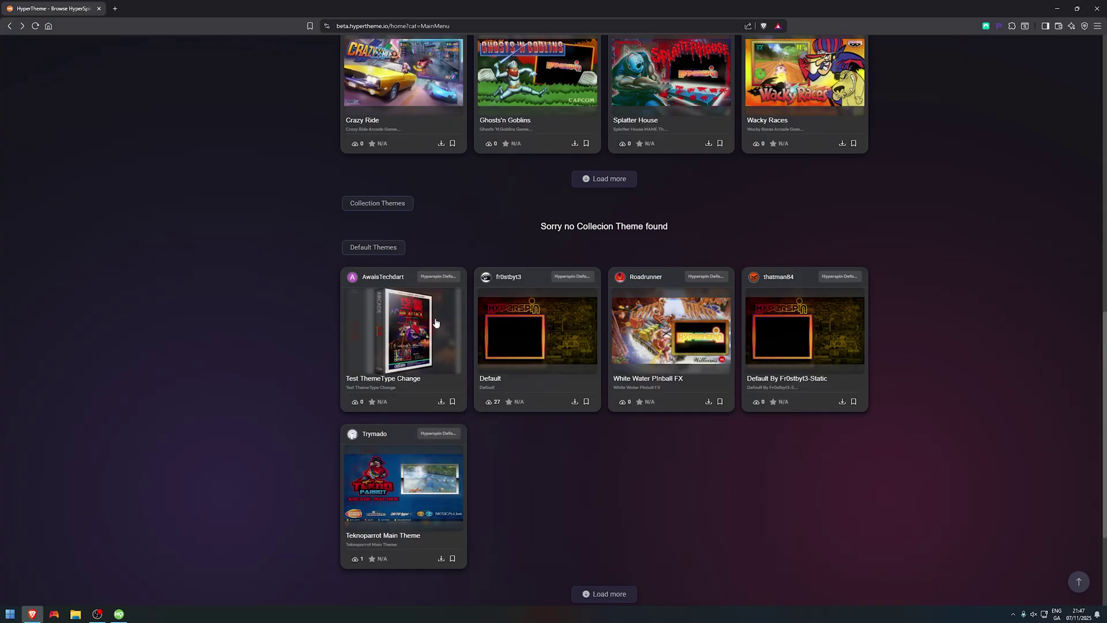
scroll(435, 324, up, 10)
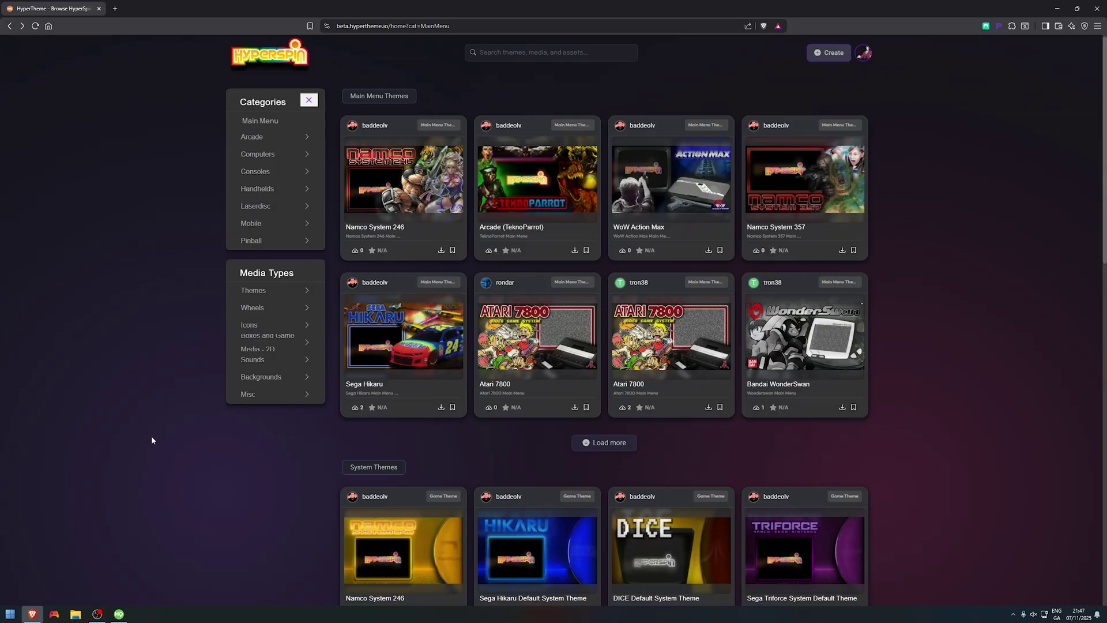
click(10, 26)
Switch back to HyperHQ and open the Systems library in place of the Collections page
mouse_move(119, 613)
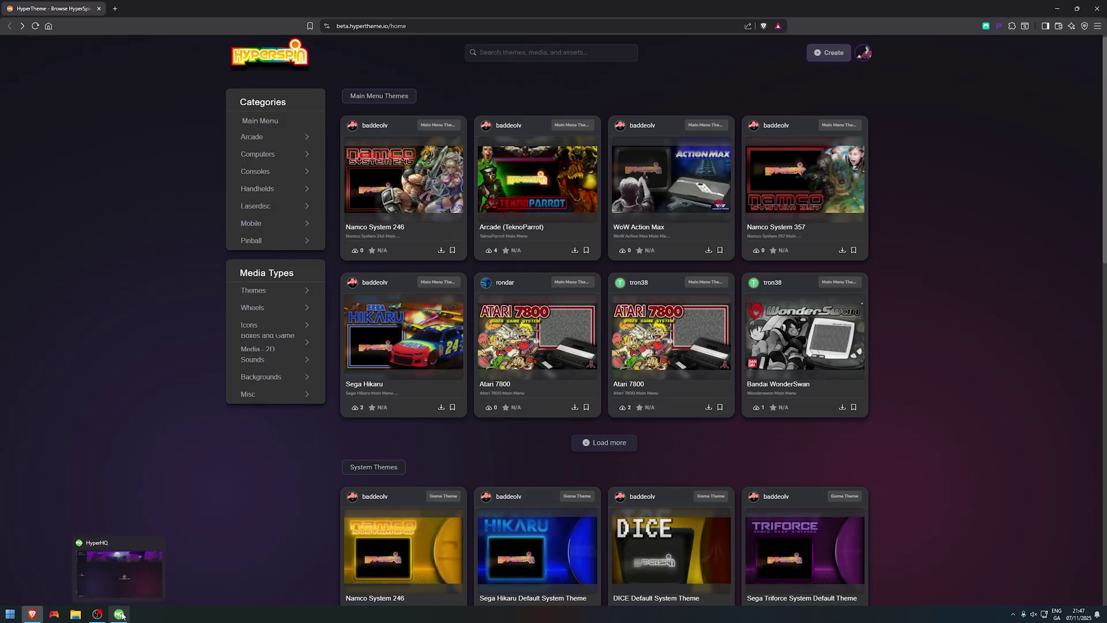
click(120, 575)
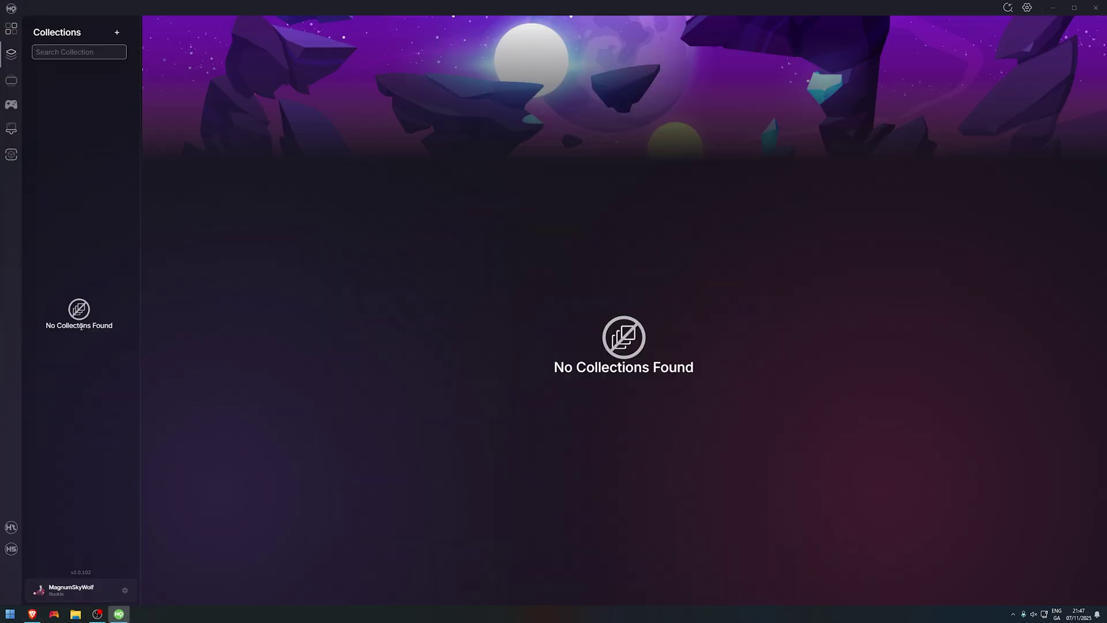
click(11, 28)
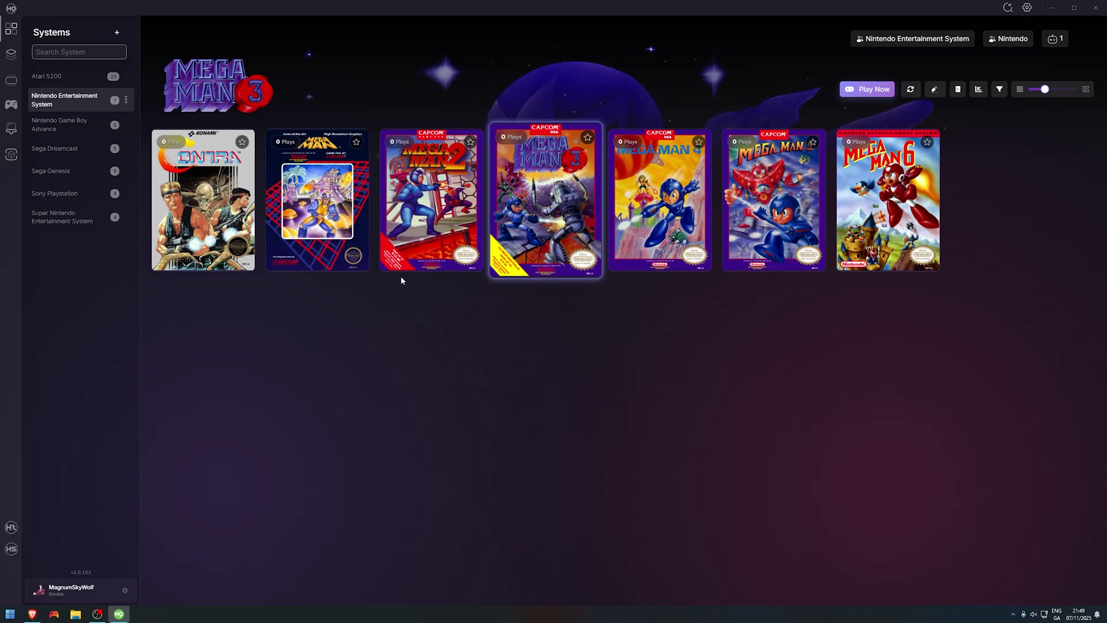
Browse the game libraries of the Sega, Sony Playstation, Nintendo and Atari 5200 systems, starting with Sega Dreamcast and finishing on Nintendo Game Boy Advance
mouse_move(394, 272)
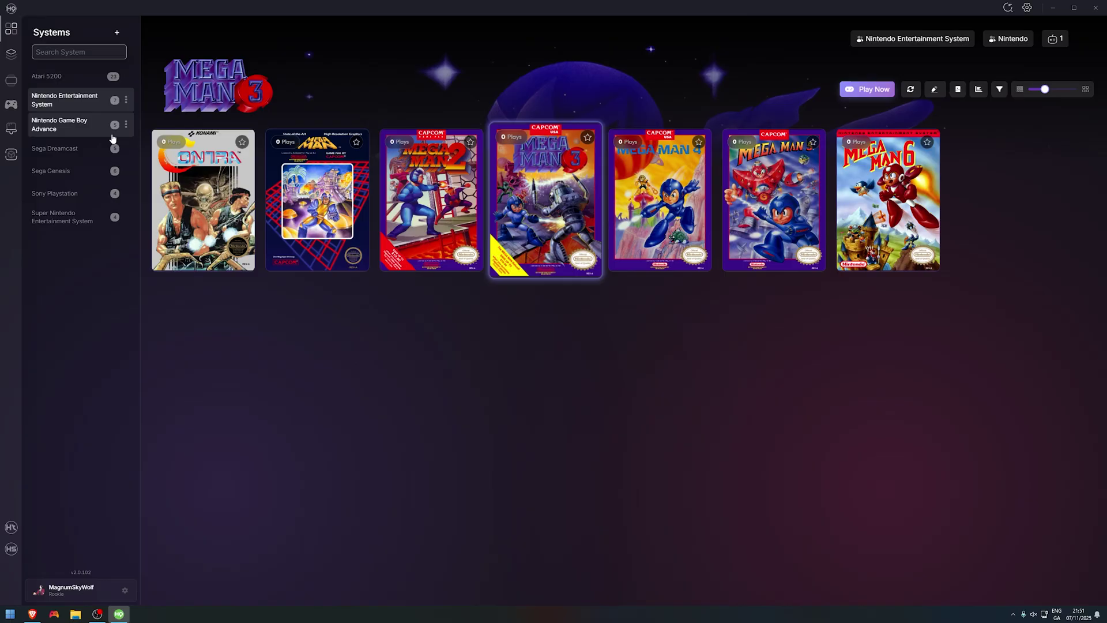
click(69, 149)
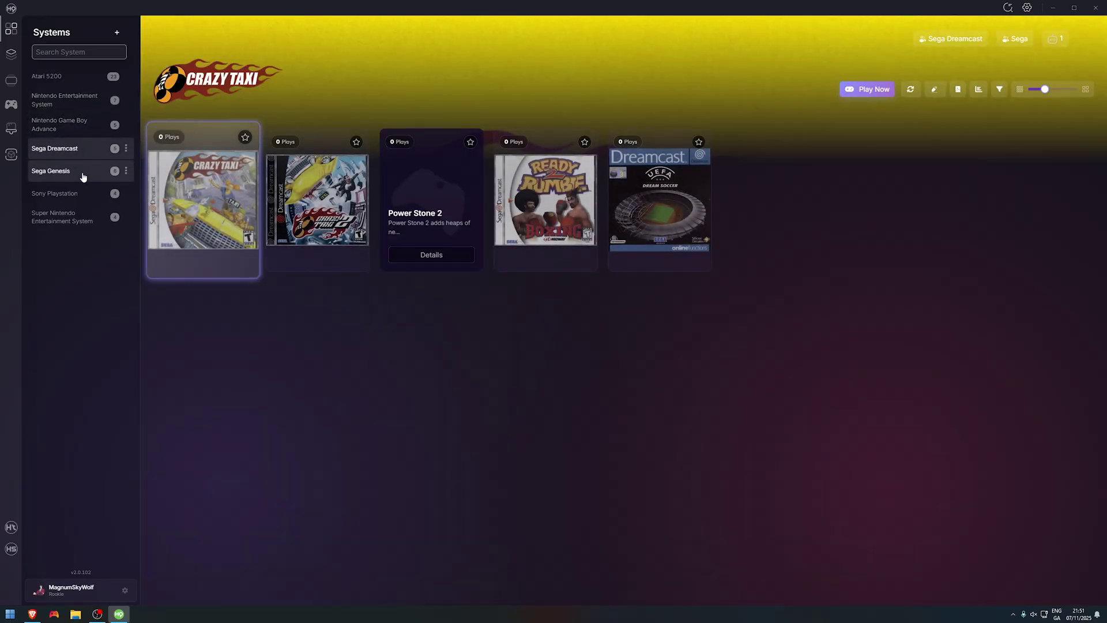
click(81, 171)
click(88, 193)
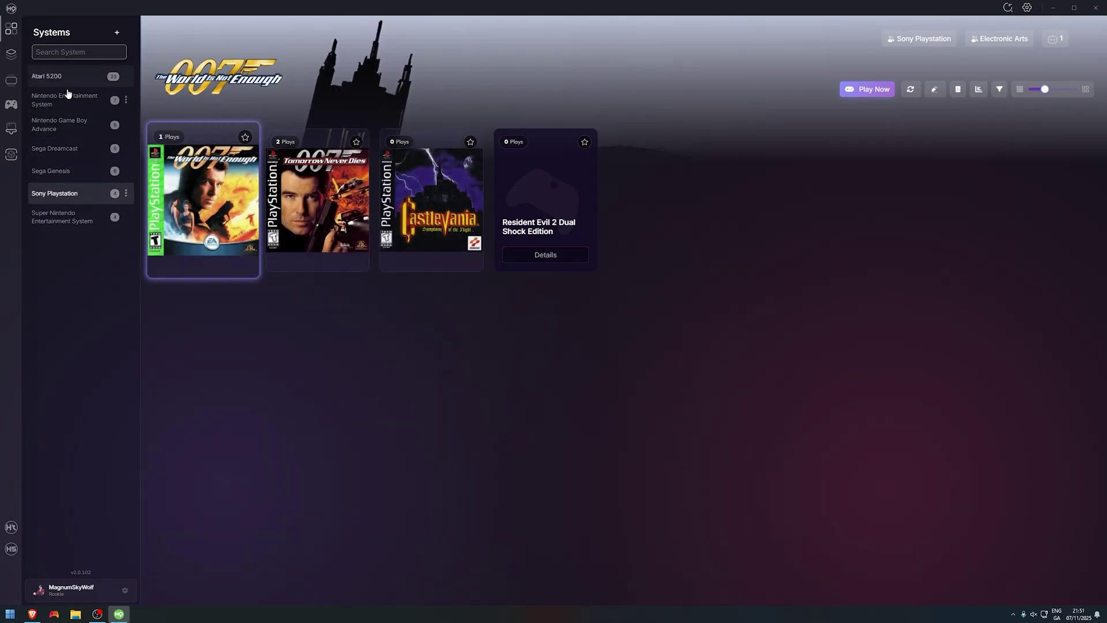
click(78, 217)
click(73, 171)
click(74, 148)
click(72, 125)
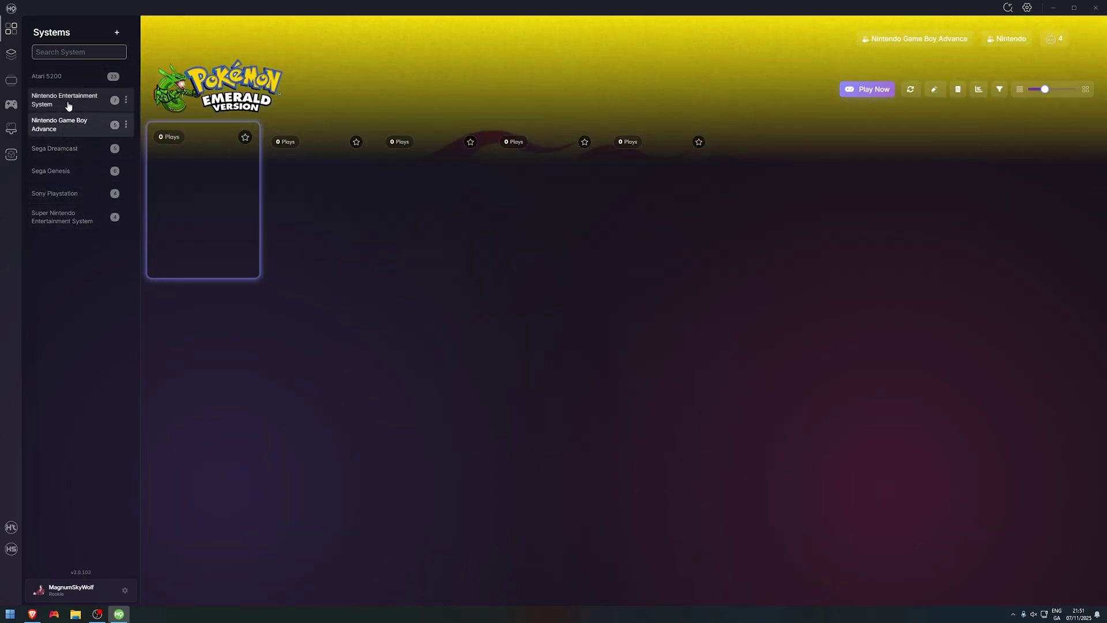
click(68, 101)
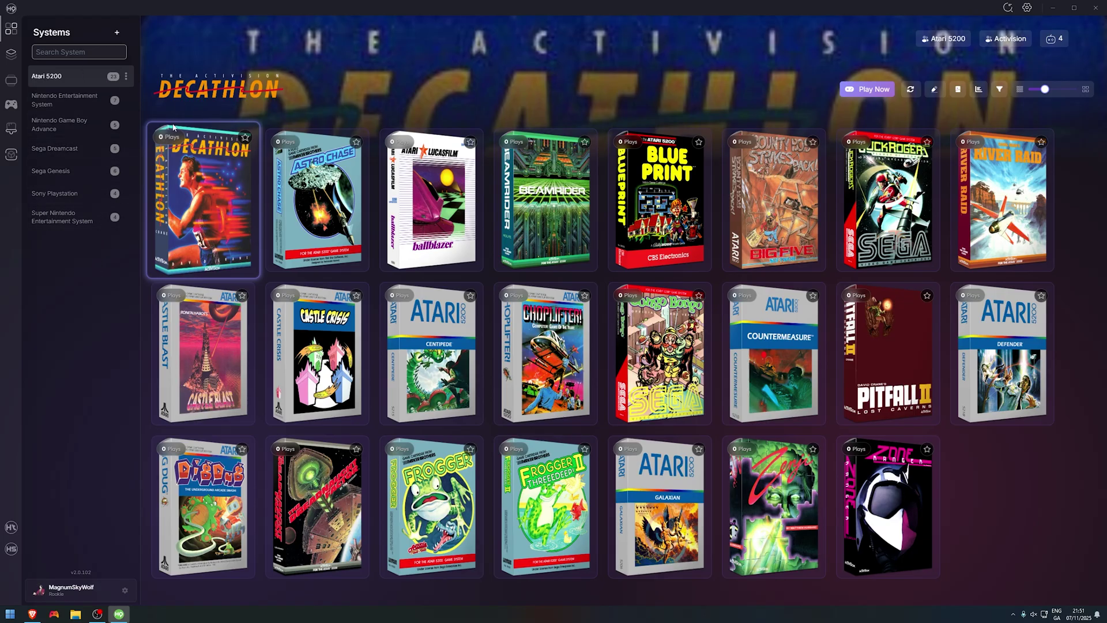
click(85, 108)
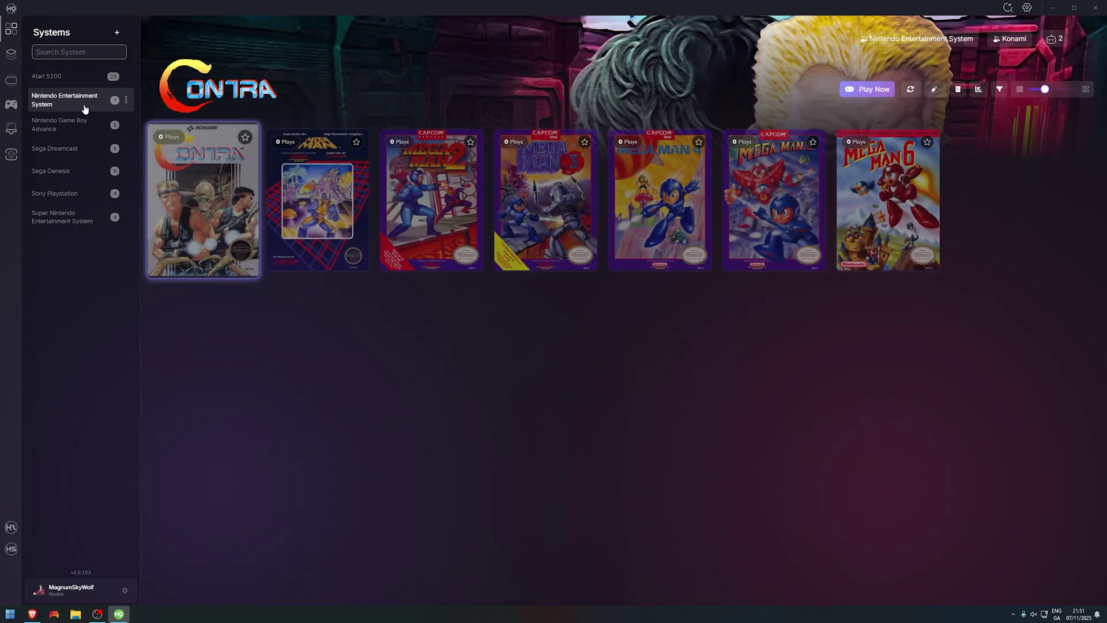
click(85, 131)
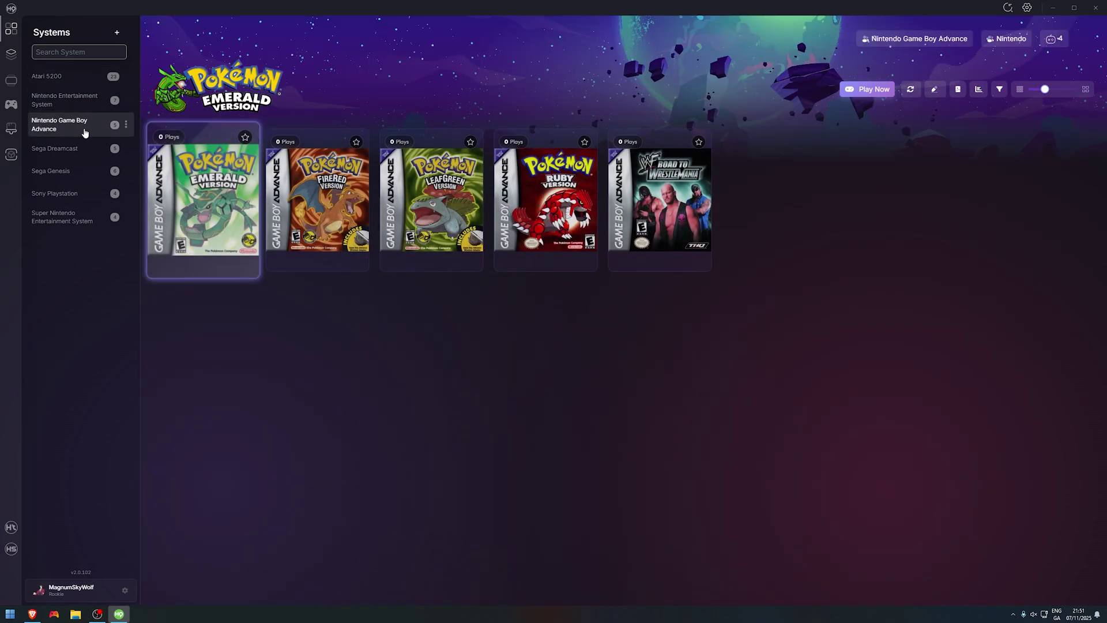